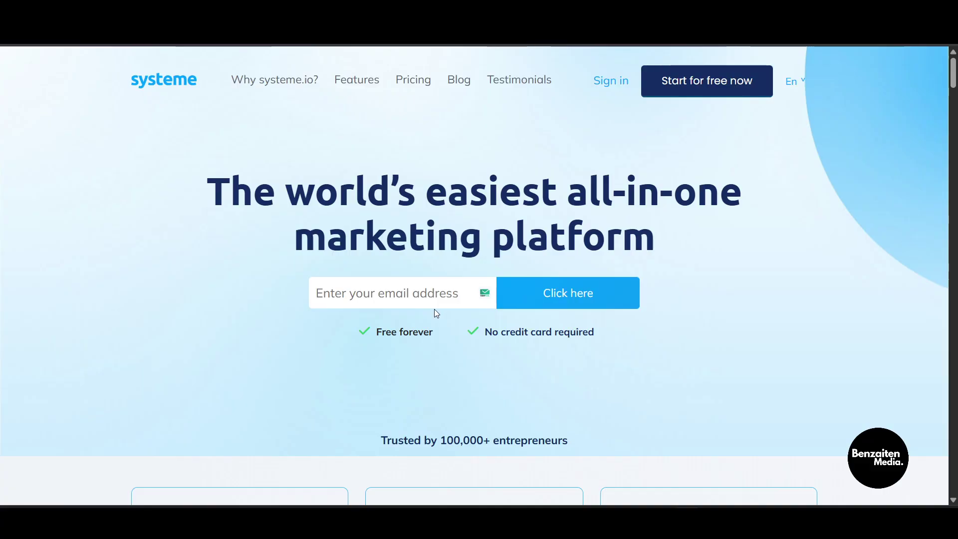
Step: Look through the systeme.io homepage, including the customer testimonials and the sales funnels section
scroll(436, 313, down, 3)
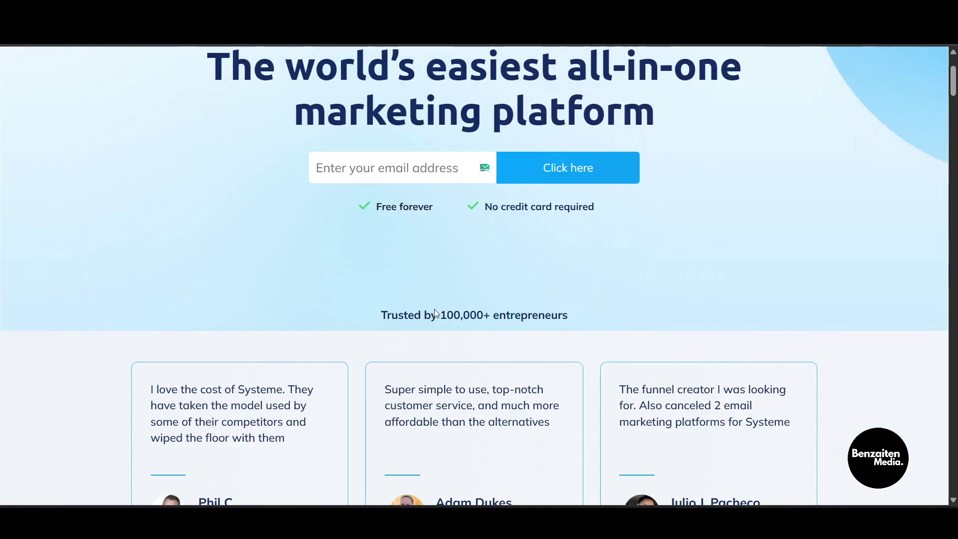
scroll(436, 312, up, 1)
scroll(436, 312, down, 1)
scroll(437, 313, down, 5)
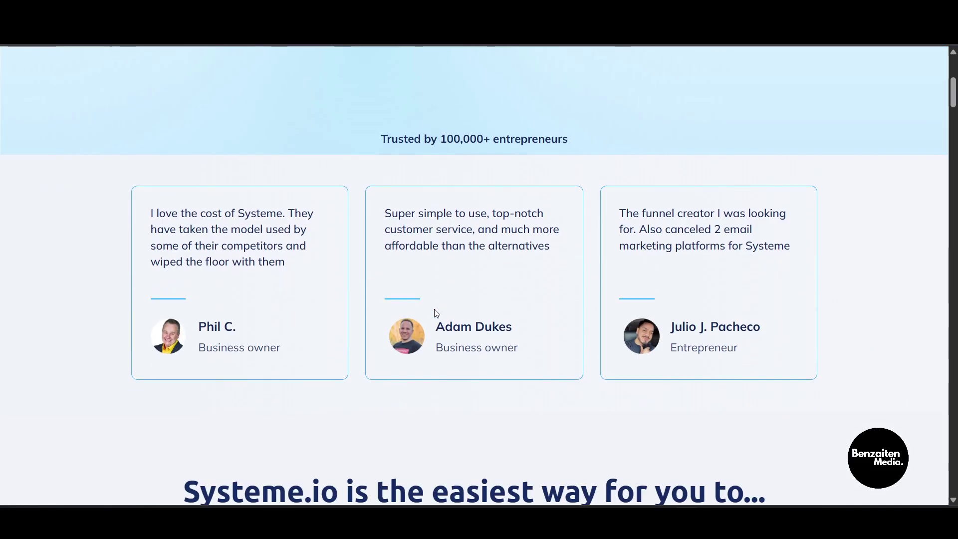
scroll(436, 313, down, 2)
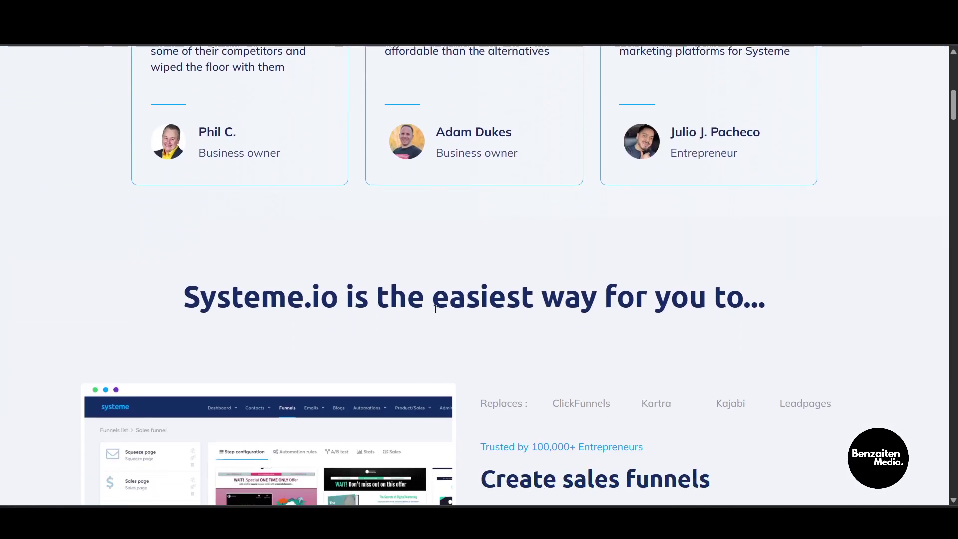
scroll(436, 313, down, 4)
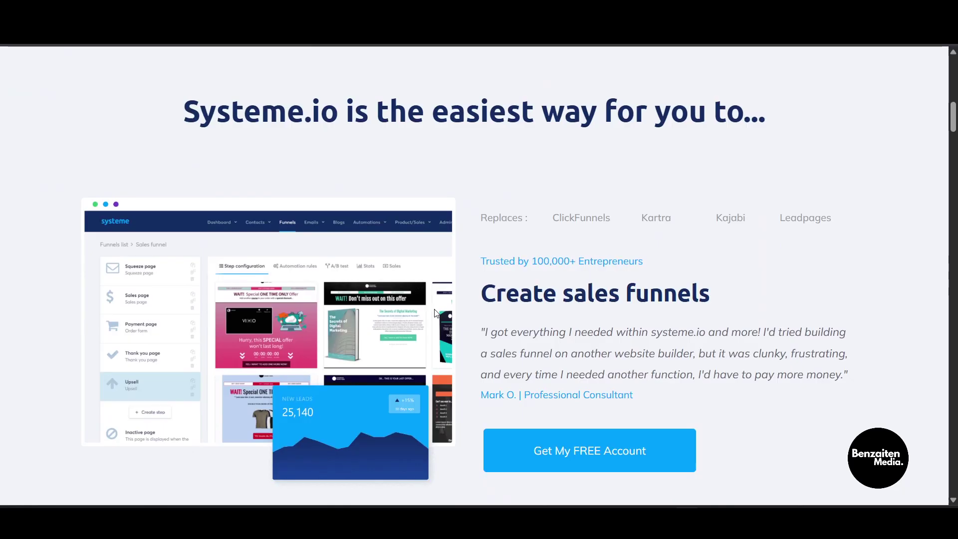
scroll(435, 314, up, 15)
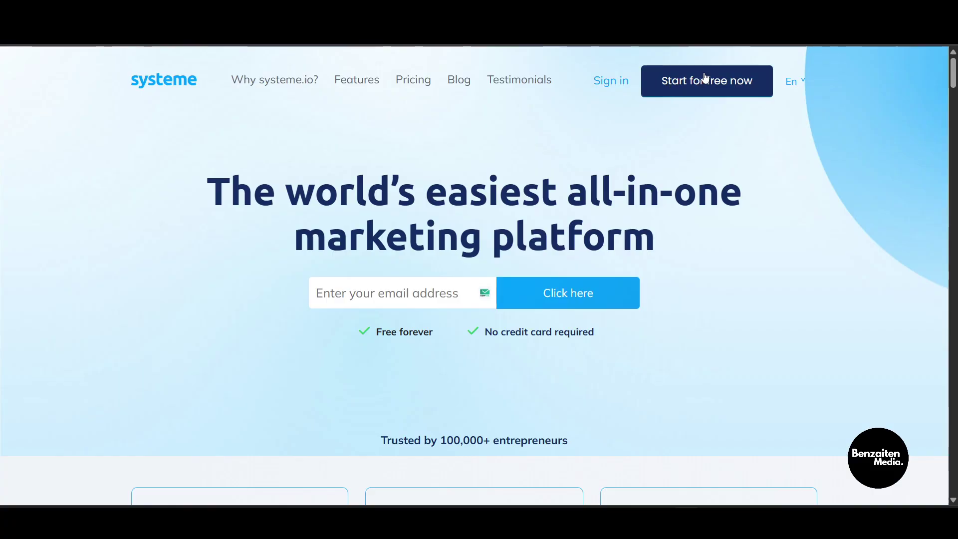
Step: Sign up for a free systeme.io account with the saved Gmail address
click(703, 75)
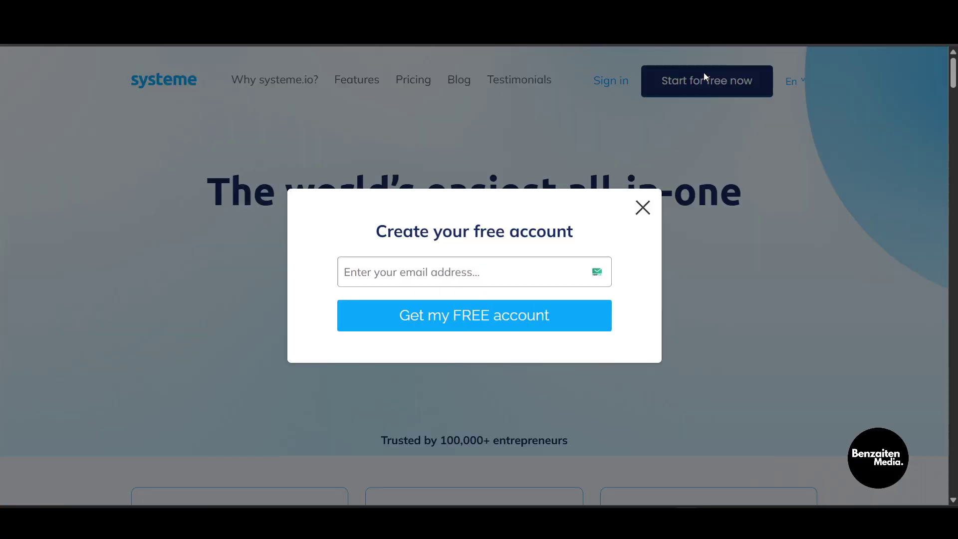
click(502, 286)
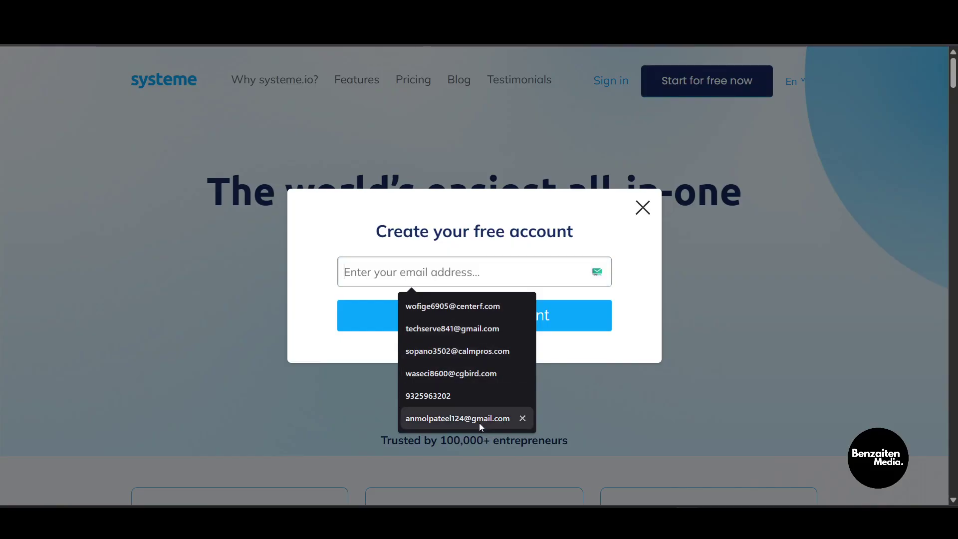
click(461, 329)
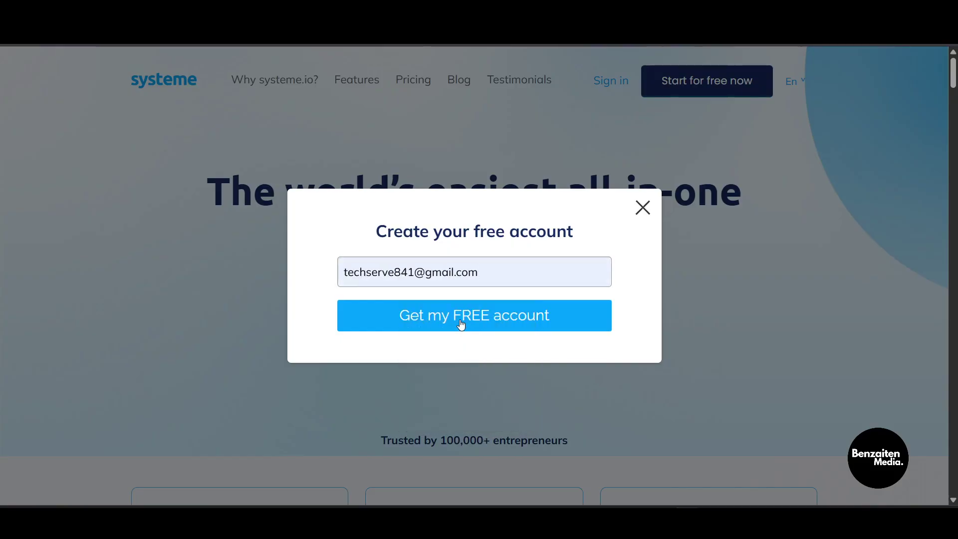
click(461, 323)
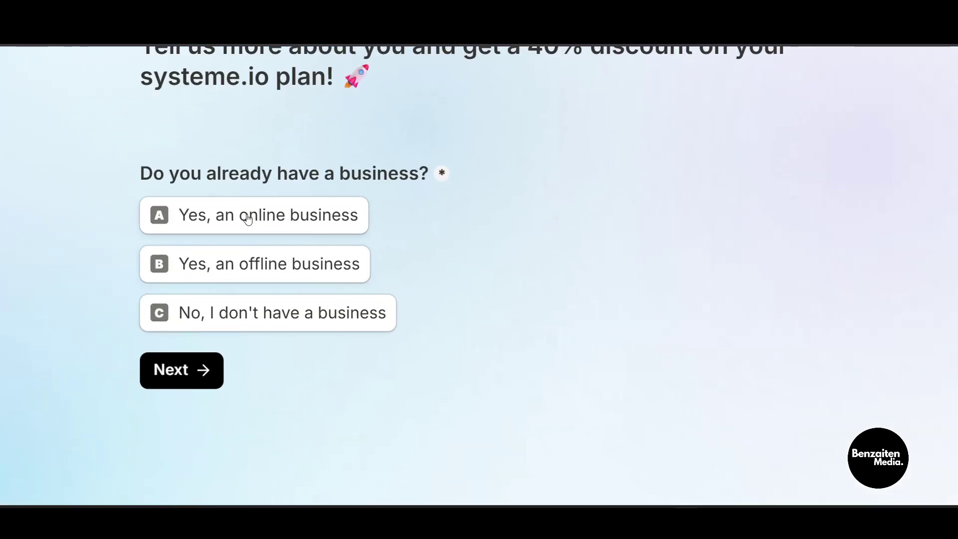
Step: Answer the survey with an offline business, "teaching editi" as the kind of business and 1000 as the annual revenue in USD
click(338, 263)
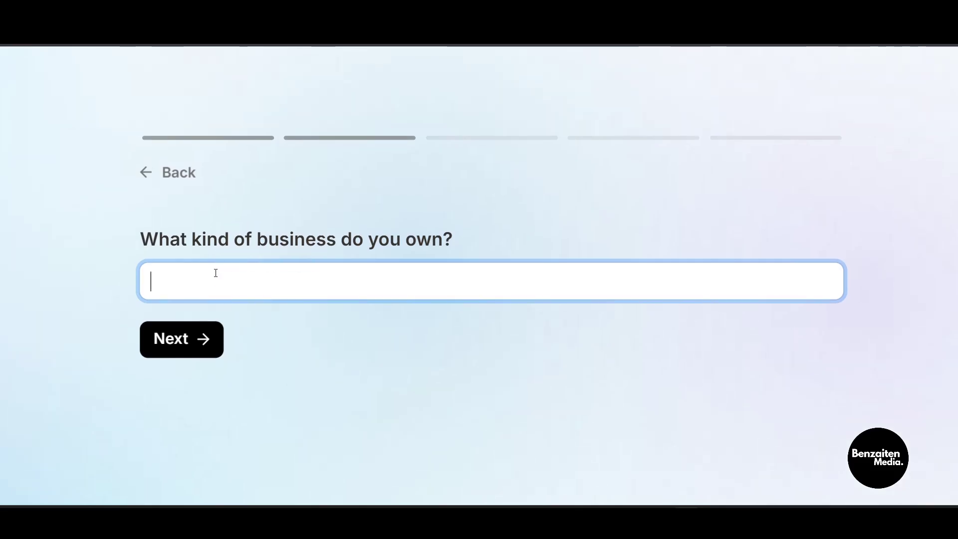
text(teacj)
key(BackSpace)
text(hing editi)
key(Return)
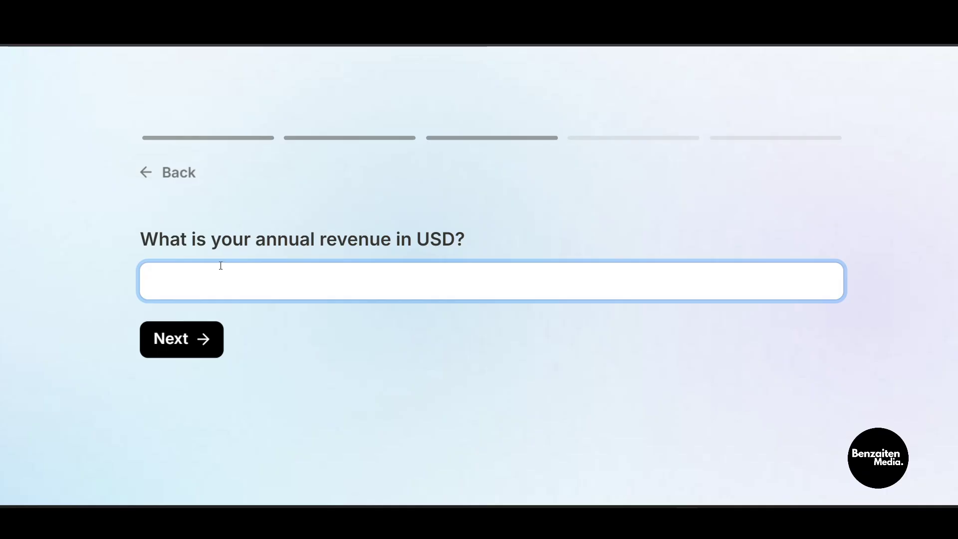
text(1000)
key(Return)
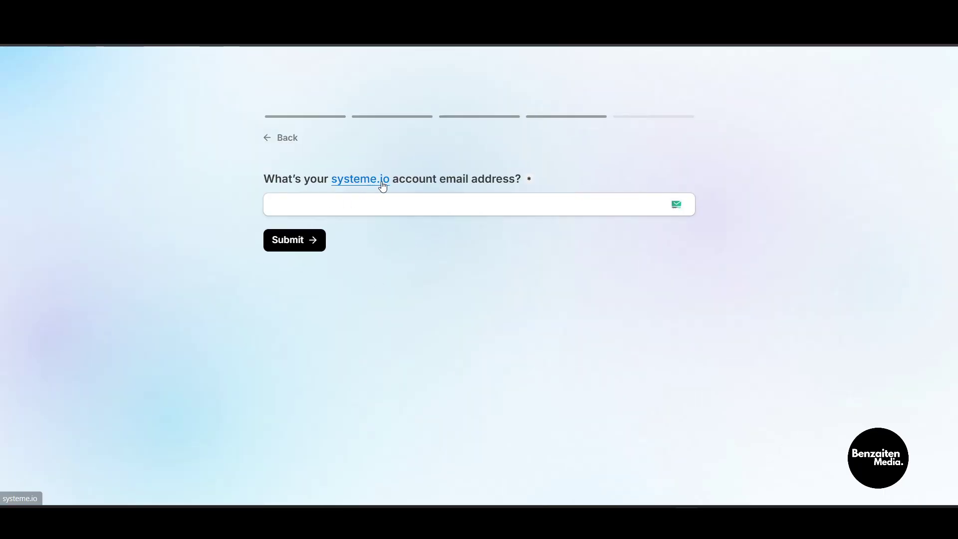
Step: Begin the survey's email answer, then open Gmail in a new tab and copy the signed-in account's email address
click(440, 206)
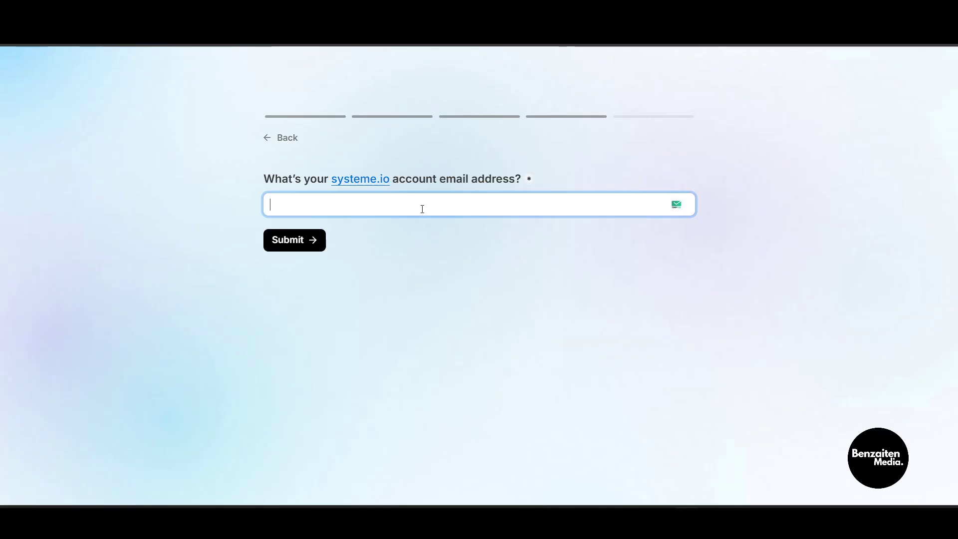
text(techseve)
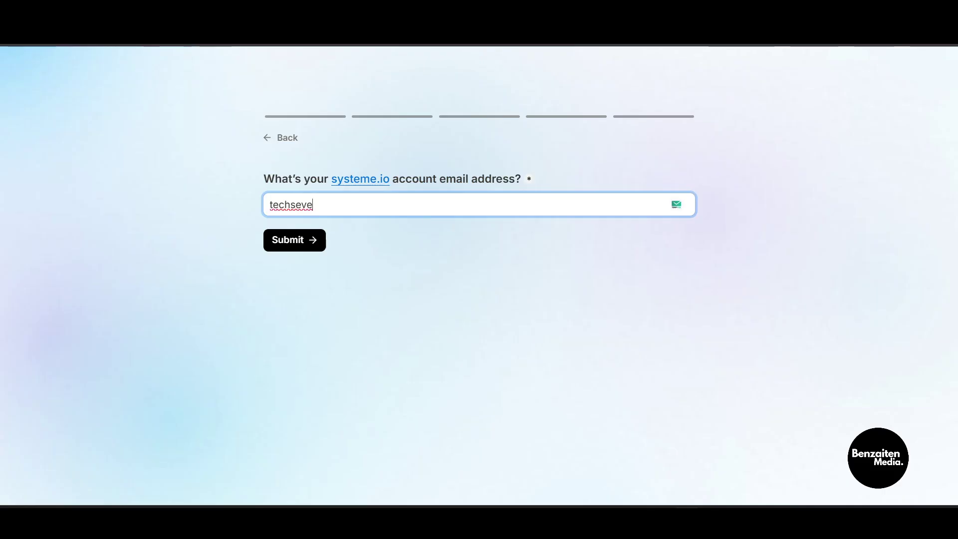
key(ctrl+t)
text(gma)
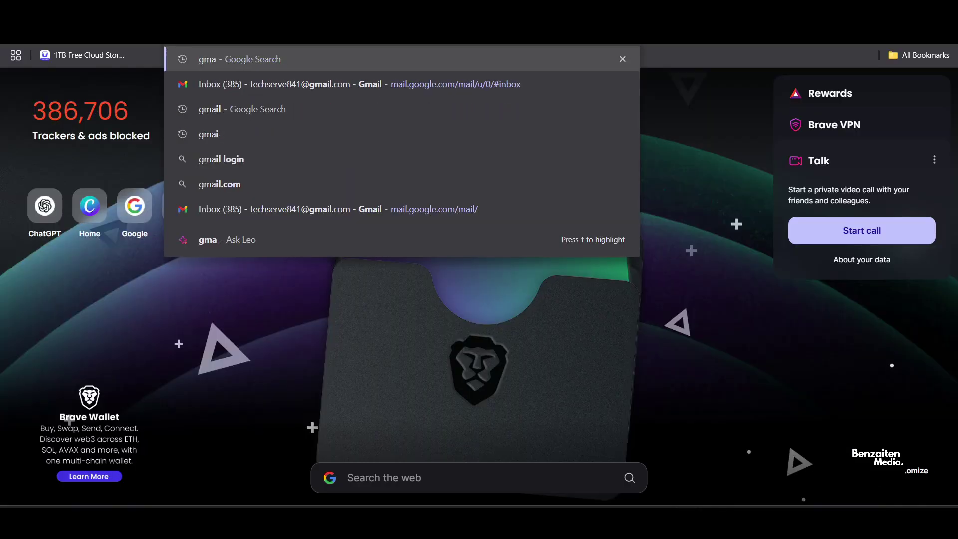
click(474, 84)
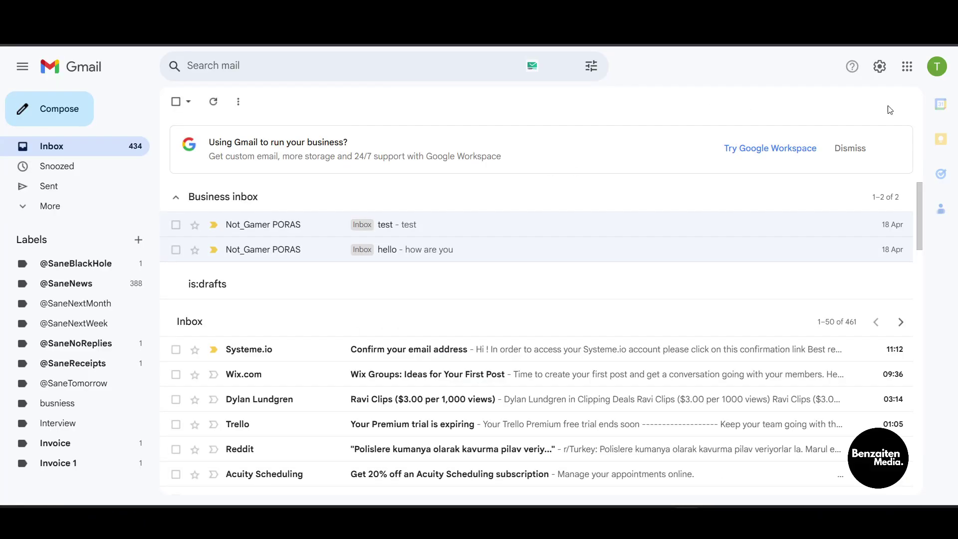
click(936, 69)
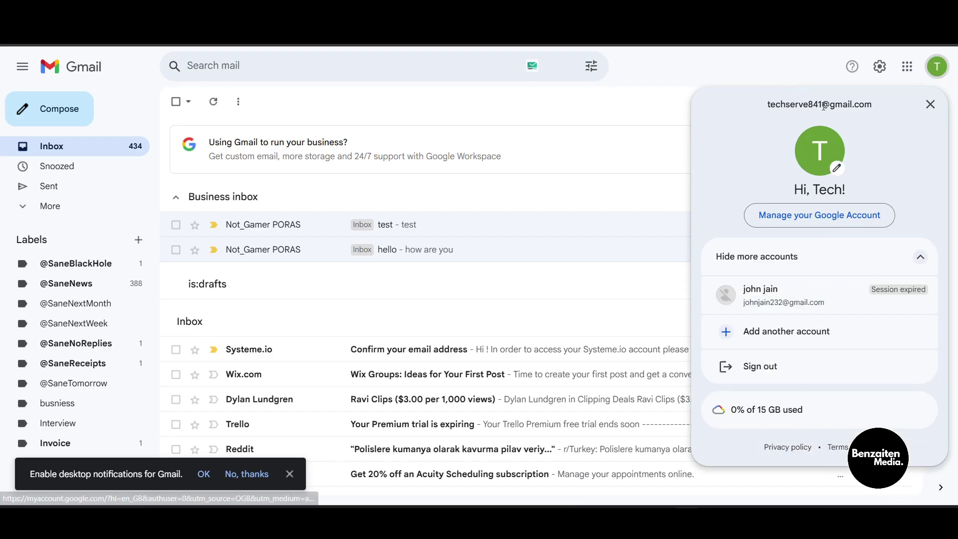
triple_click(824, 106)
key(ctrl+c)
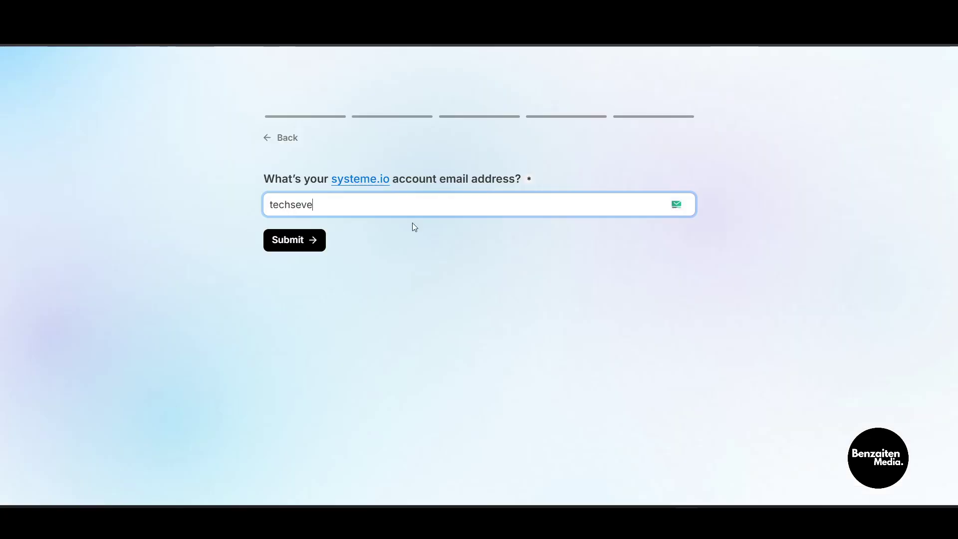
Step: Replace the survey's email answer with the copied account address and submit the survey
key(ctrl+a)
key(ctrl+v)
click(302, 242)
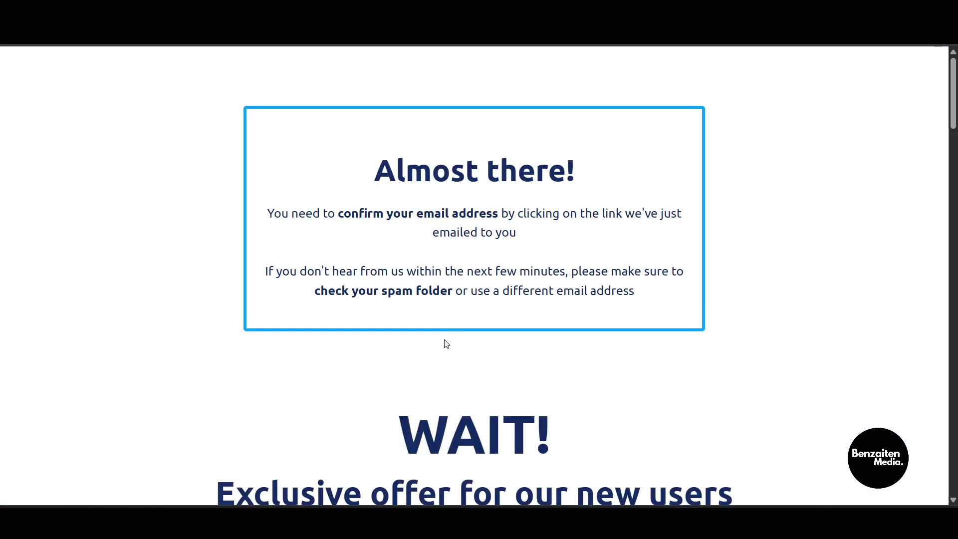
Step: Examine the exclusive new-user offer page, including the plan discount, the included features and the customer reviews
scroll(441, 350, down, 8)
scroll(439, 359, up, 5)
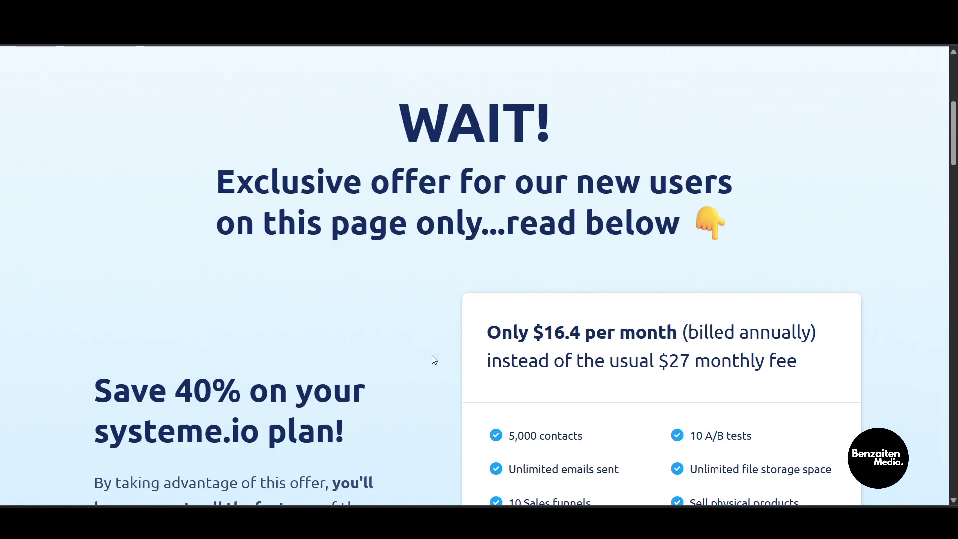
drag(739, 307, 462, 317)
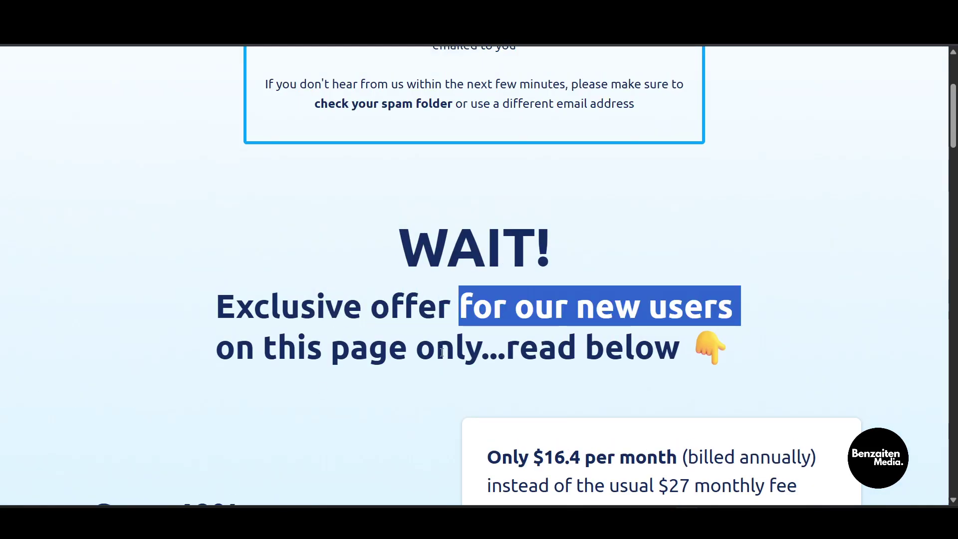
scroll(439, 353, down, 3)
scroll(438, 352, down, 5)
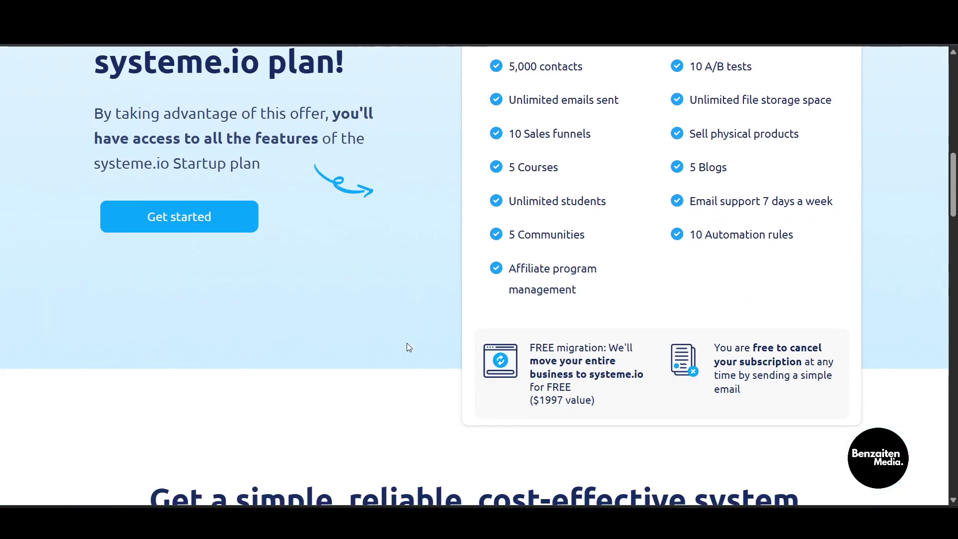
scroll(232, 282, up, 2)
drag(90, 124, 385, 145)
scroll(391, 295, down, 3)
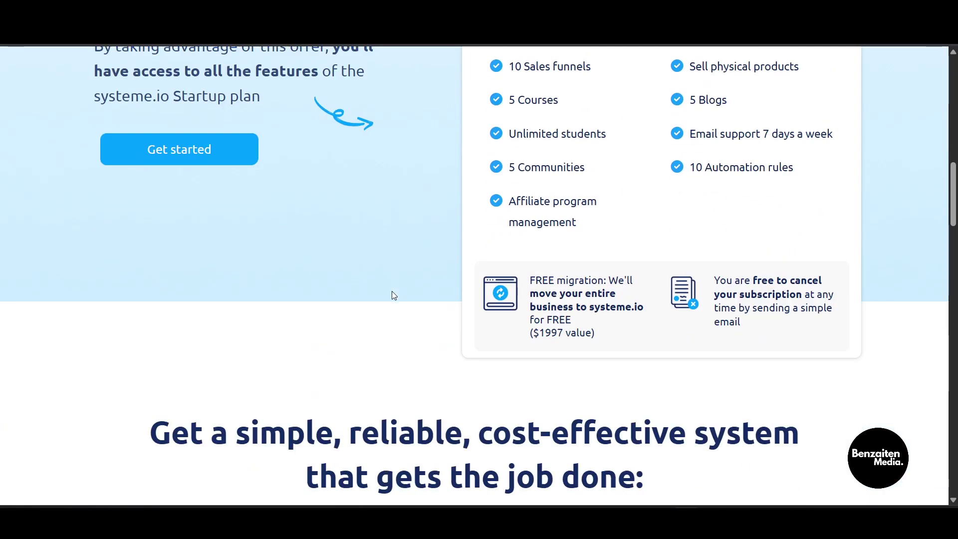
scroll(518, 372, up, 4)
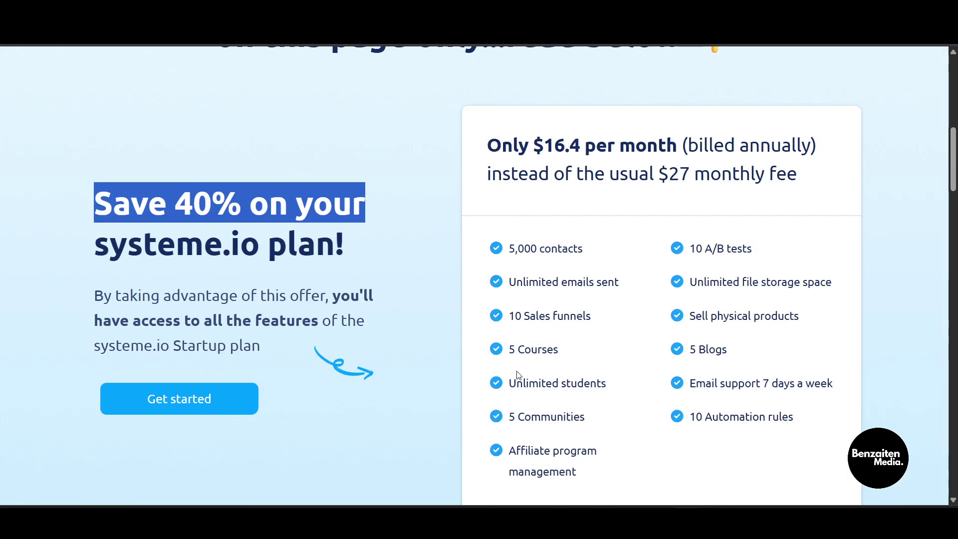
scroll(518, 374, down, 10)
scroll(639, 376, up, 5)
scroll(469, 371, down, 10)
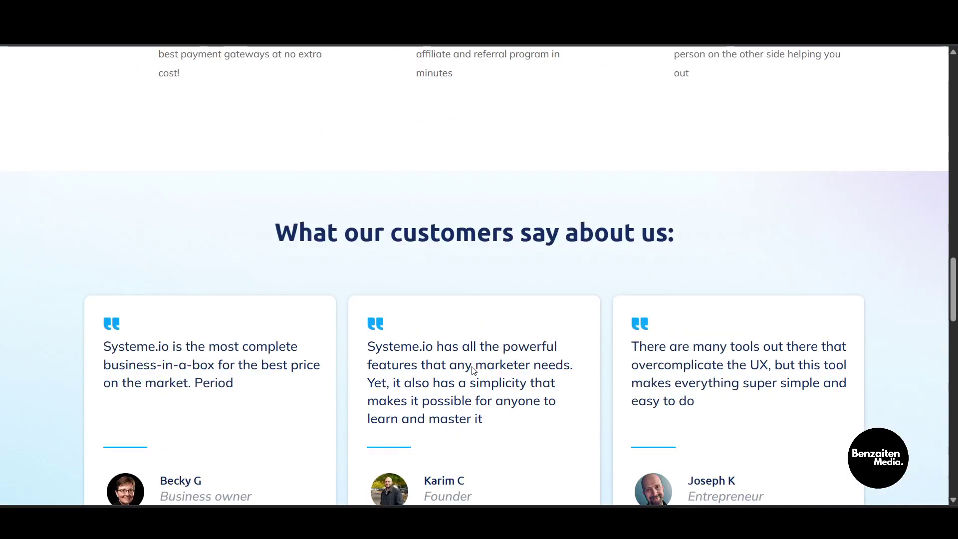
scroll(475, 368, up, 11)
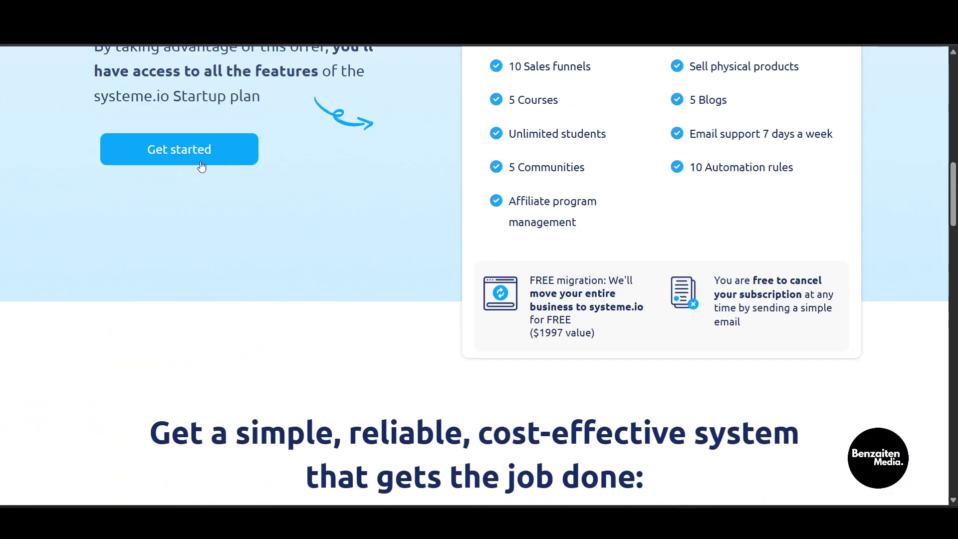
Step: Follow the offer's Get started link and review the payment options and the annual Startup plan
click(201, 166)
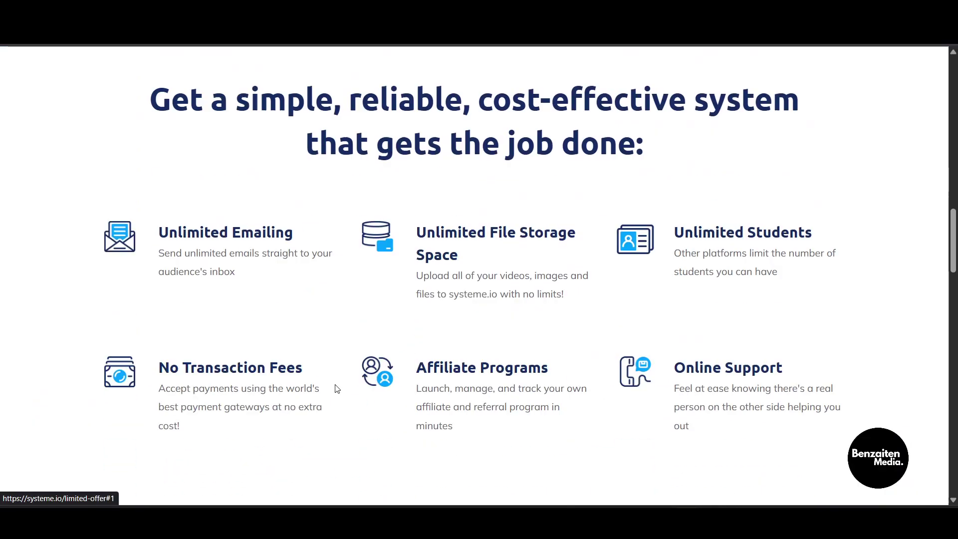
scroll(293, 410, down, 2)
scroll(293, 410, down, 10)
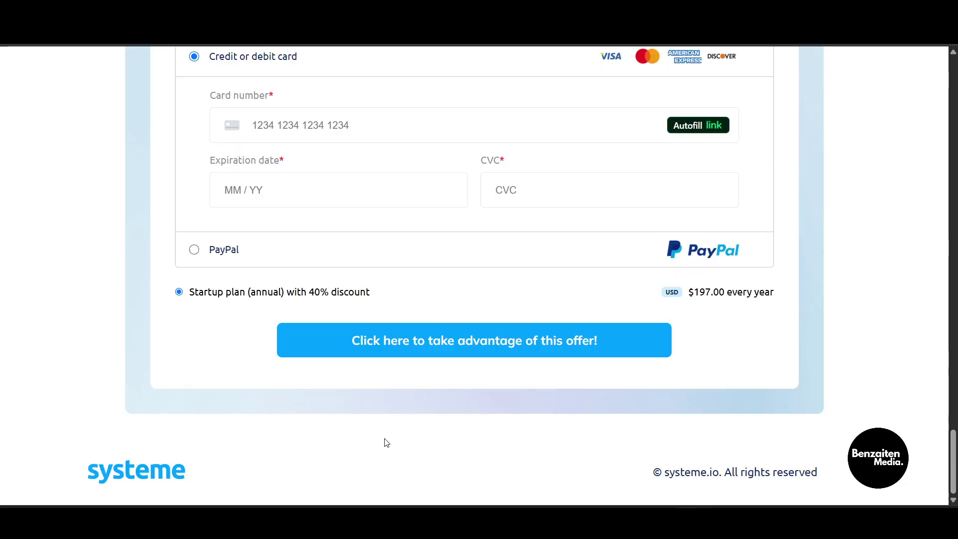
scroll(386, 443, up, 20)
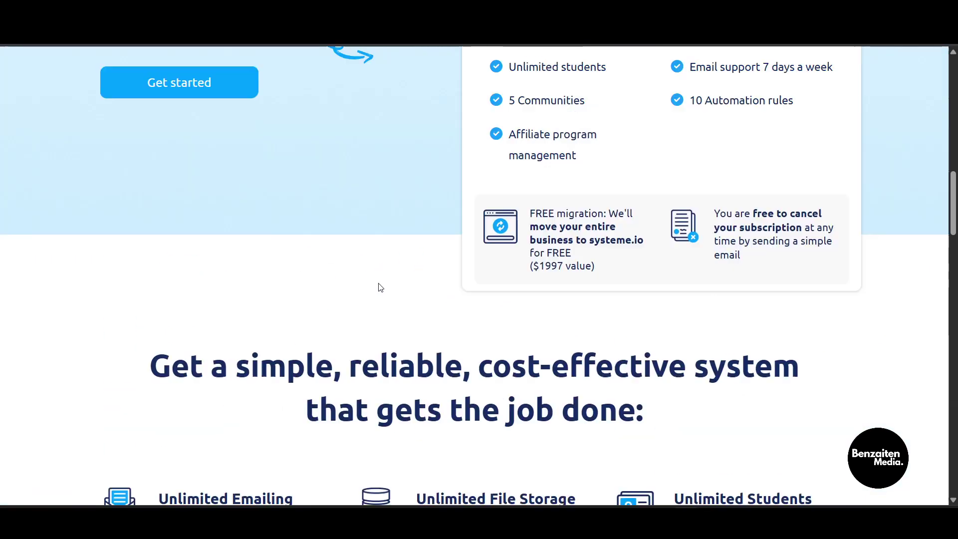
scroll(355, 285, up, 3)
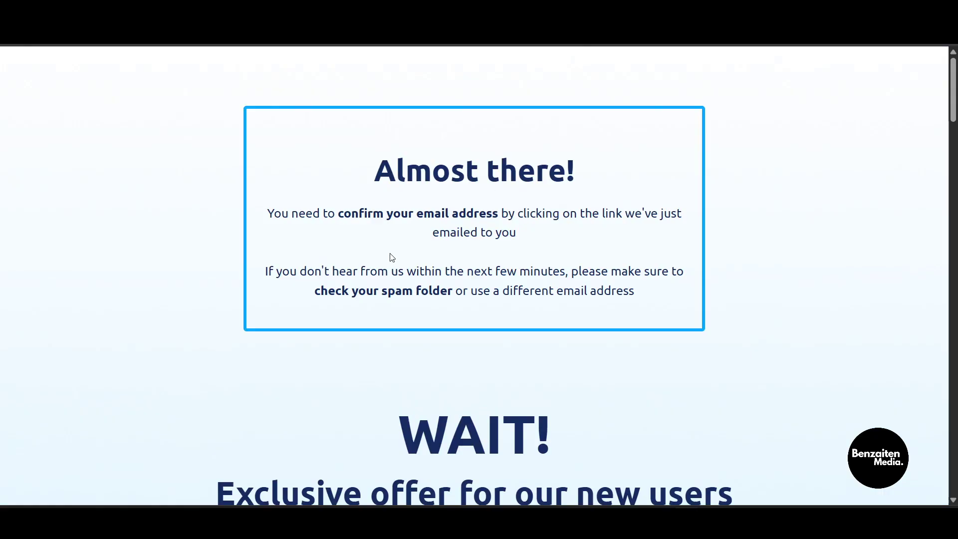
Step: Open the Systeme.io confirmation email in Gmail and follow its link to confirm the email address
drag(298, 214, 500, 215)
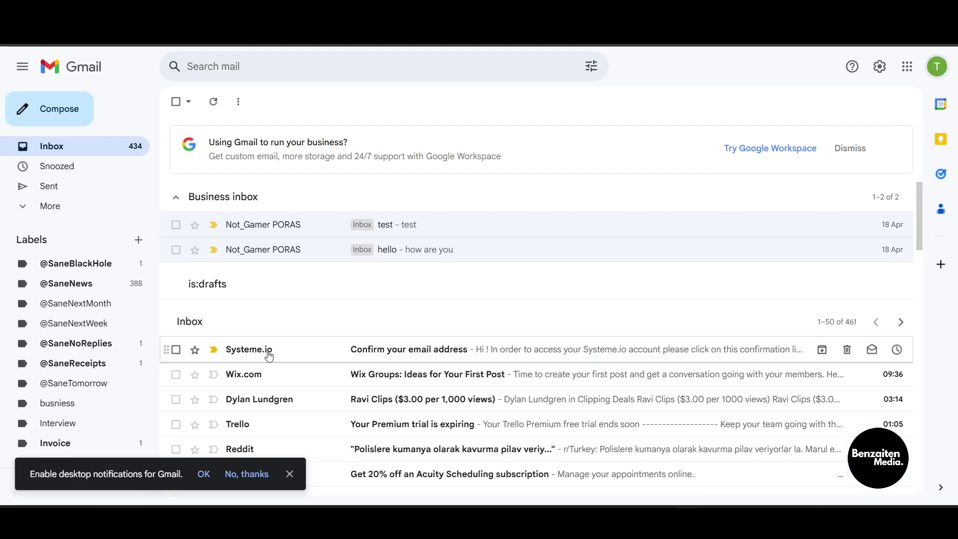
click(267, 350)
click(420, 223)
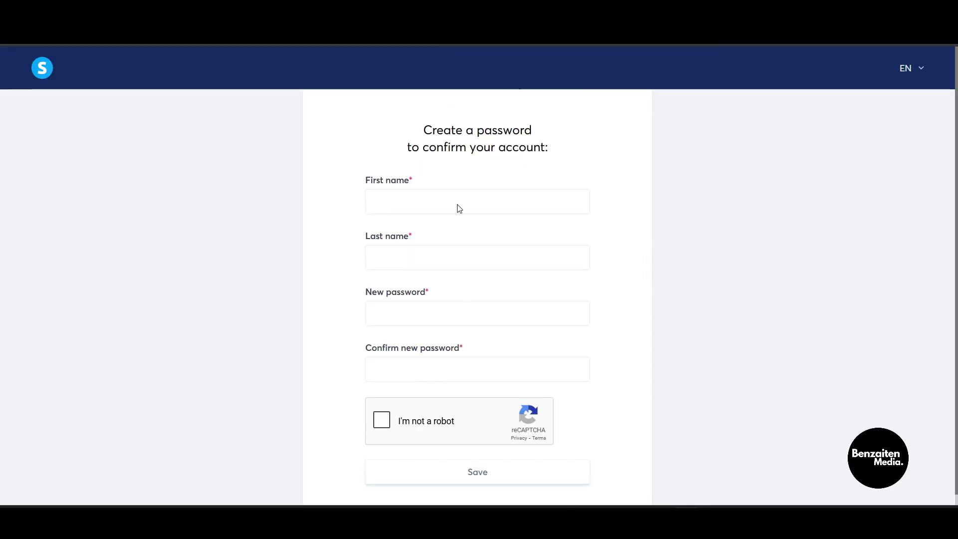
Step: Fill in the account holder's first name and last name on the account confirmation form
click(459, 208)
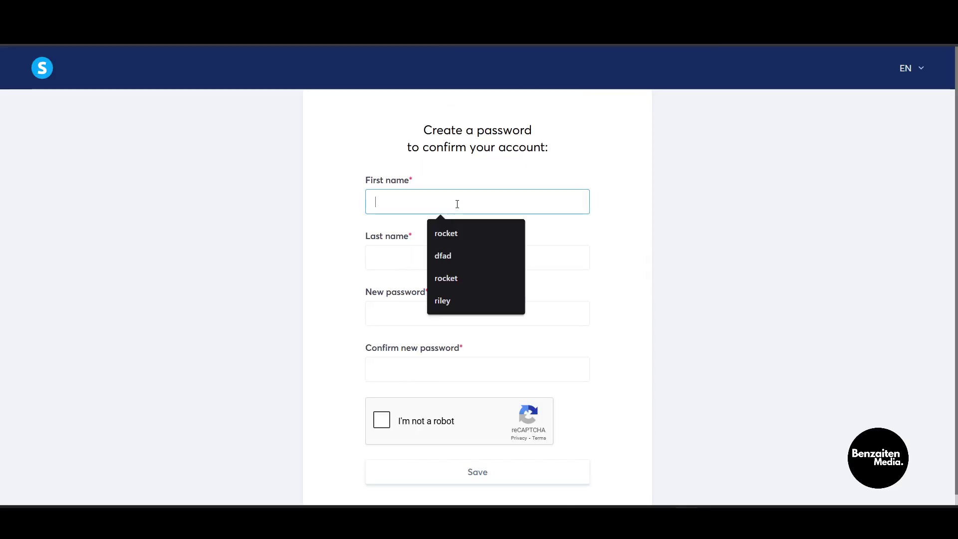
click(465, 232)
click(430, 255)
click(436, 297)
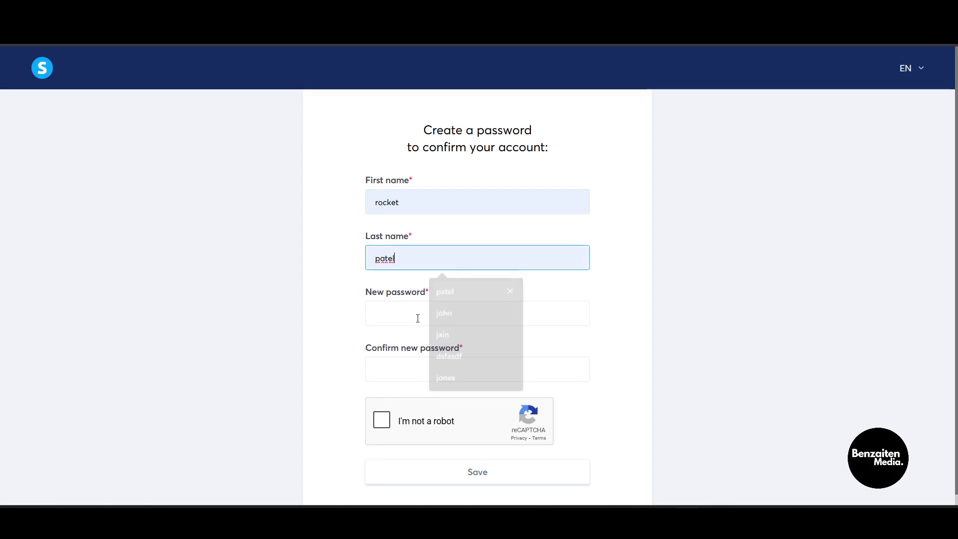
Step: Try to save the account form with a new password, its confirmation and the completed reCAPTCHA check
click(419, 317)
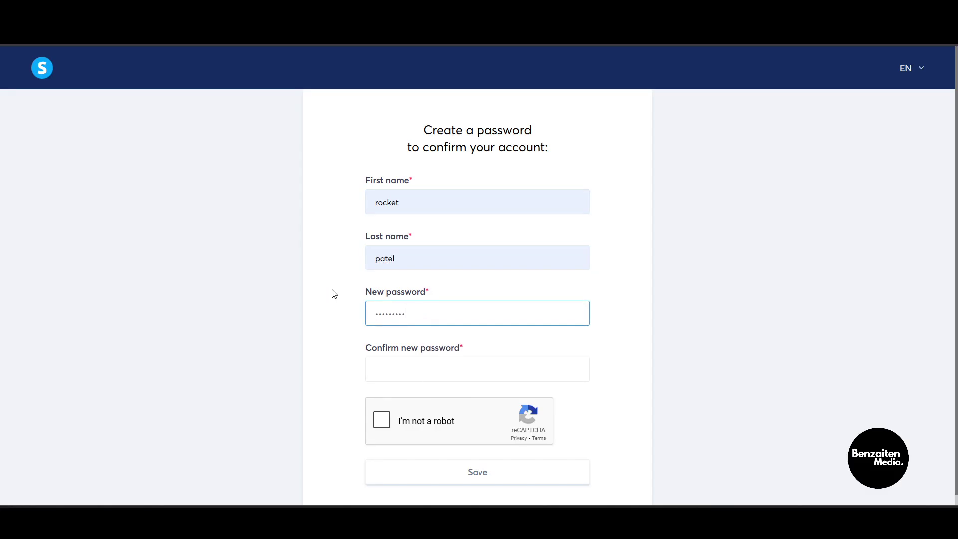
click(387, 371)
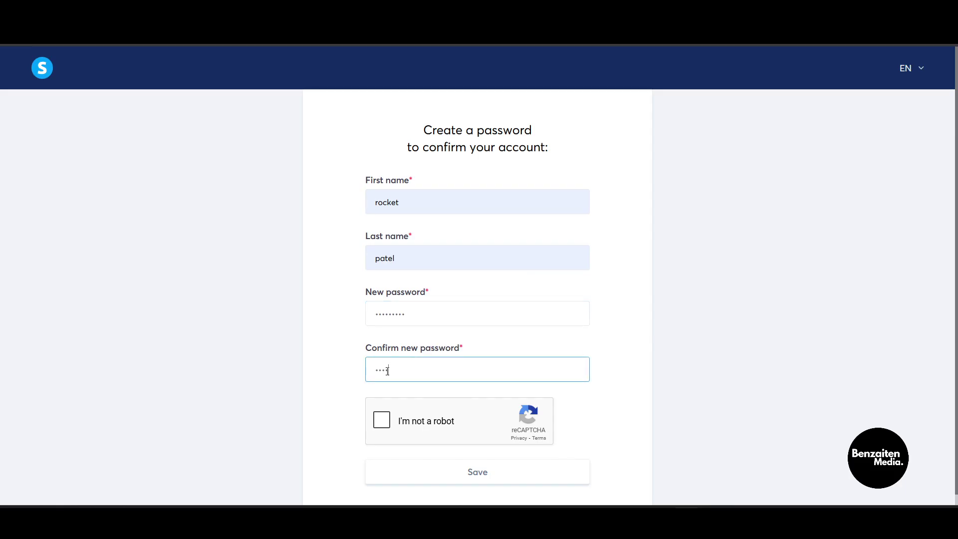
click(381, 419)
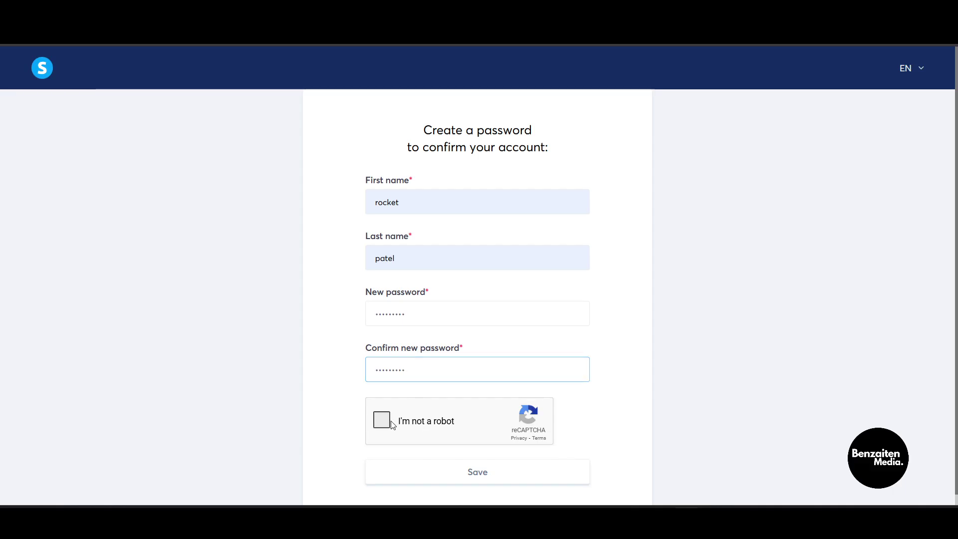
scroll(453, 371, down, 1)
click(471, 470)
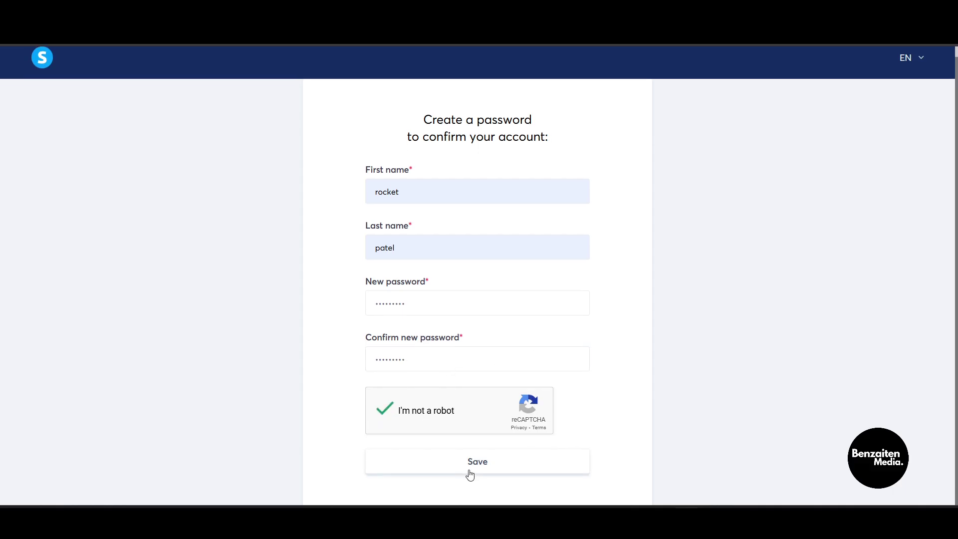
Step: Re-enter the new password and its confirmation and submit the account confirmation form again
click(480, 309)
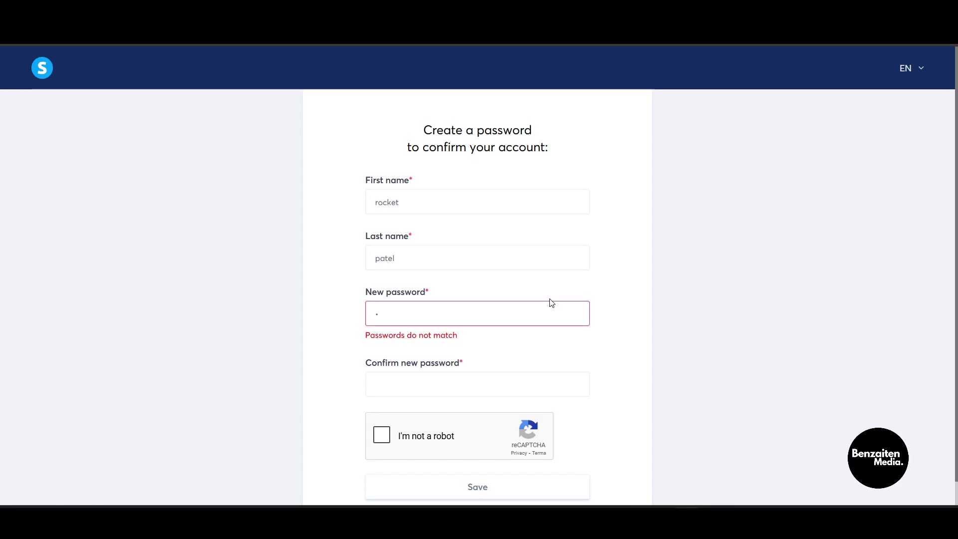
text(•••••••••)
key(Return)
text(•••)
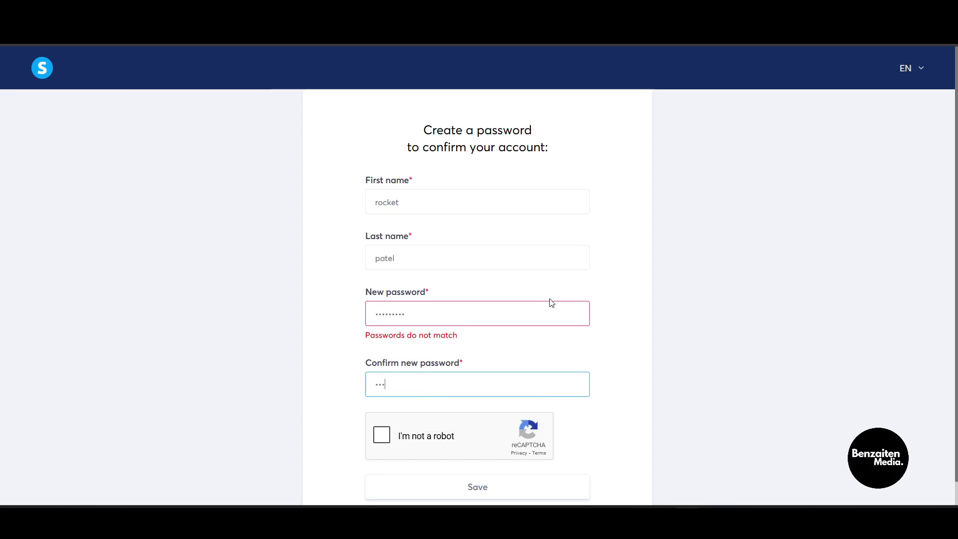
text(••••)
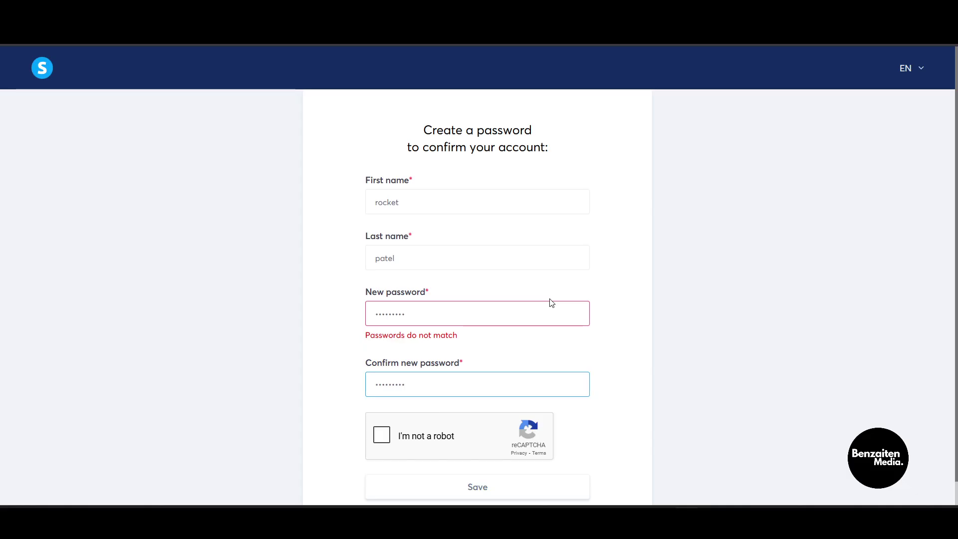
key(Return)
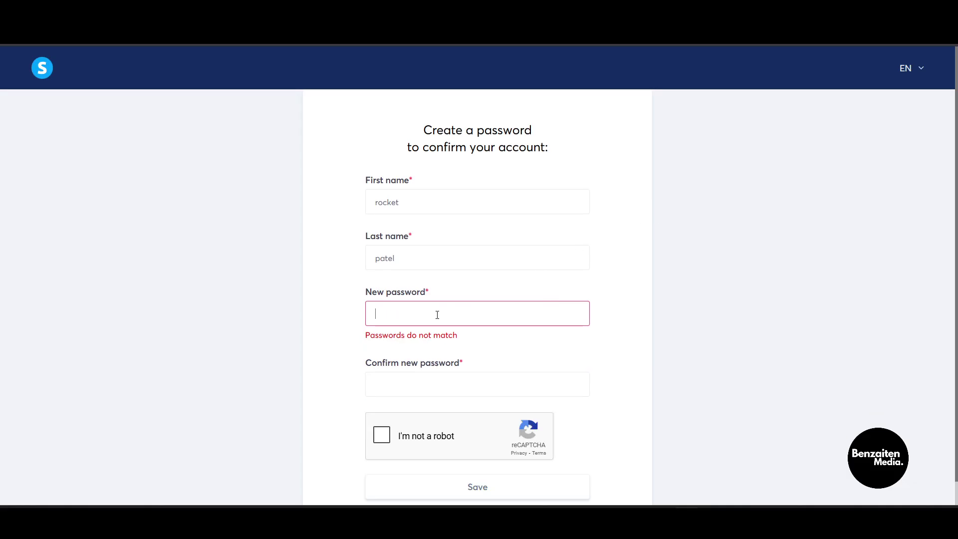
text(•)
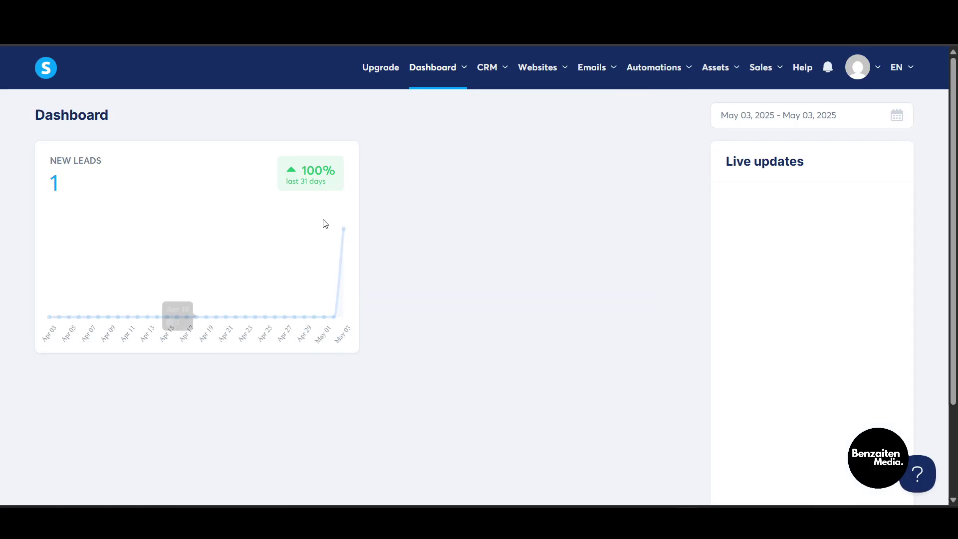
Step: Open the Communities section of Assets and start a new community named Maker
click(867, 73)
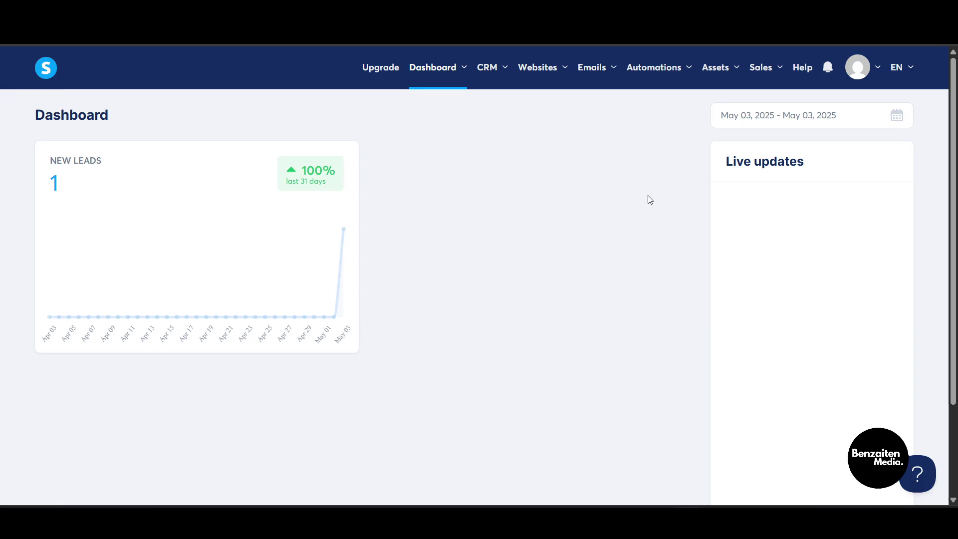
mouse_move(708, 82)
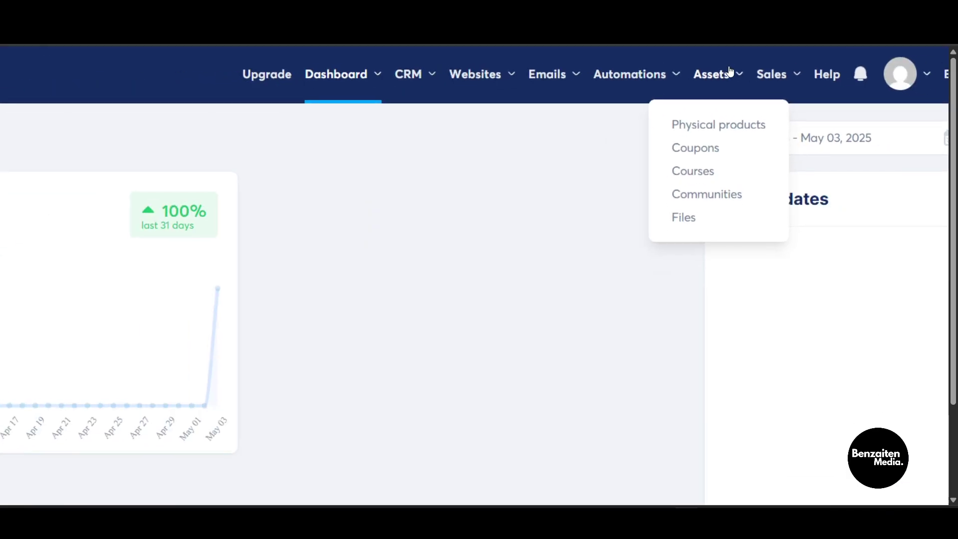
click(698, 202)
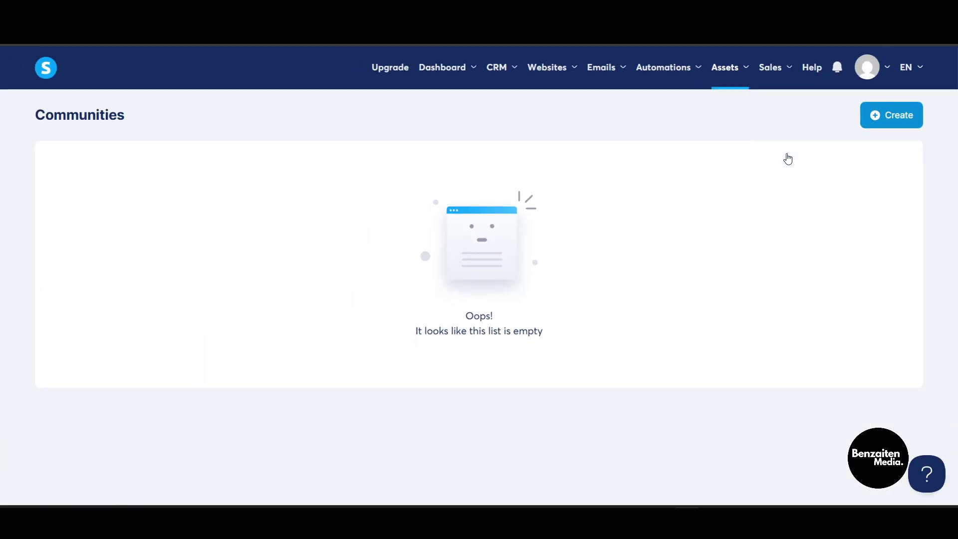
click(899, 115)
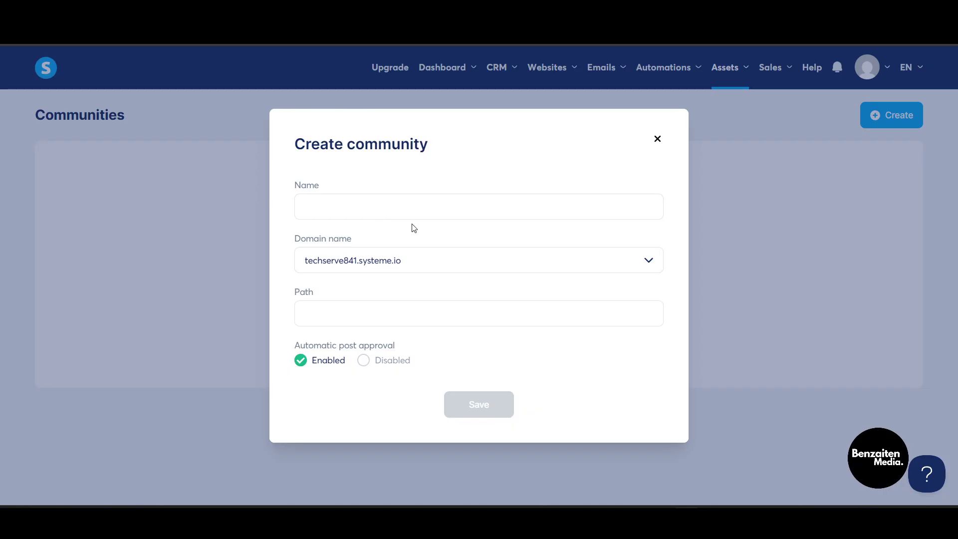
click(420, 208)
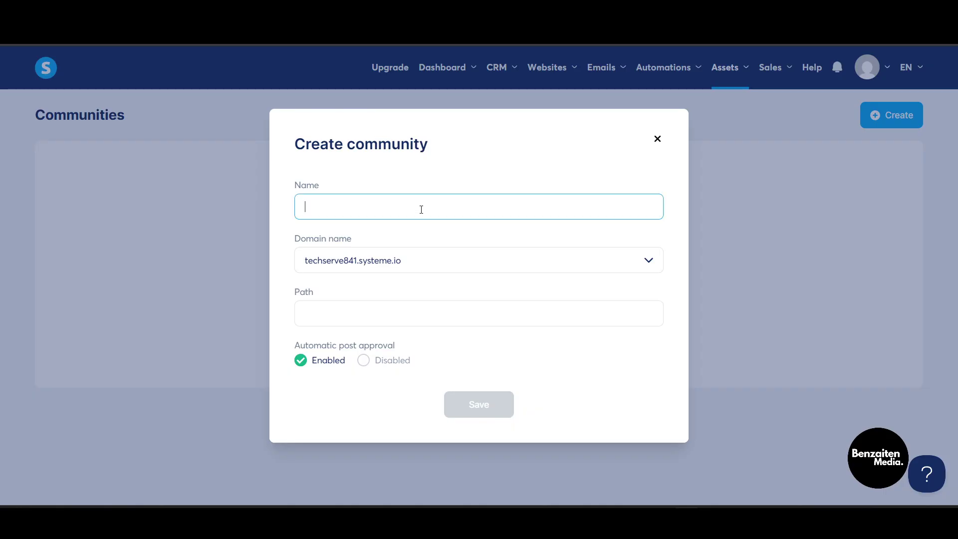
text(Maker)
Step: Try to change the new community's domain name to maker.systeme.io
click(356, 269)
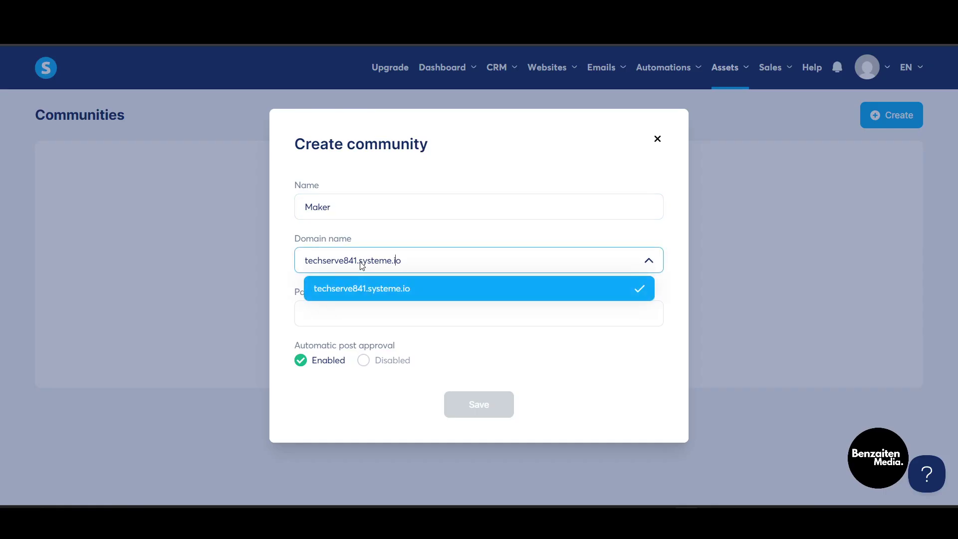
key(Left)
key(Left)
text(f)
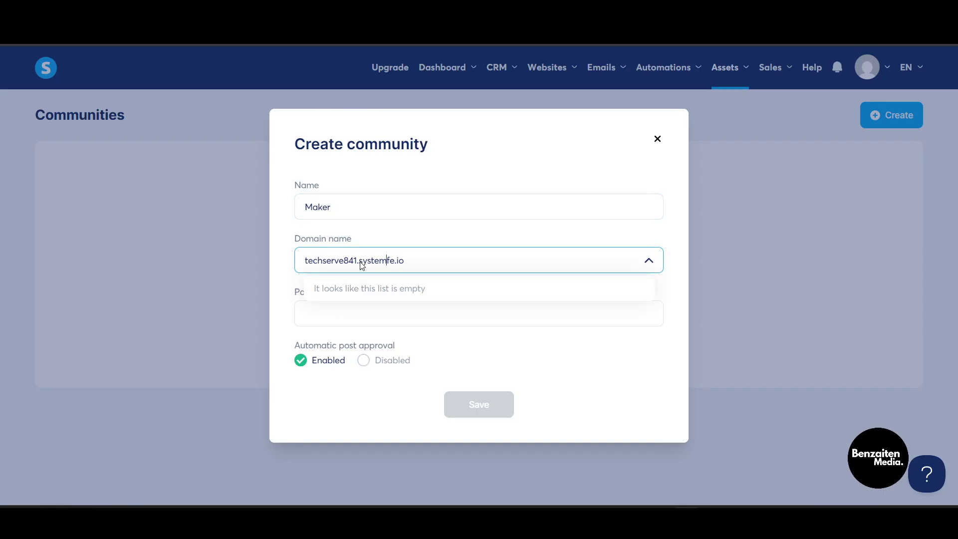
key(Delete)
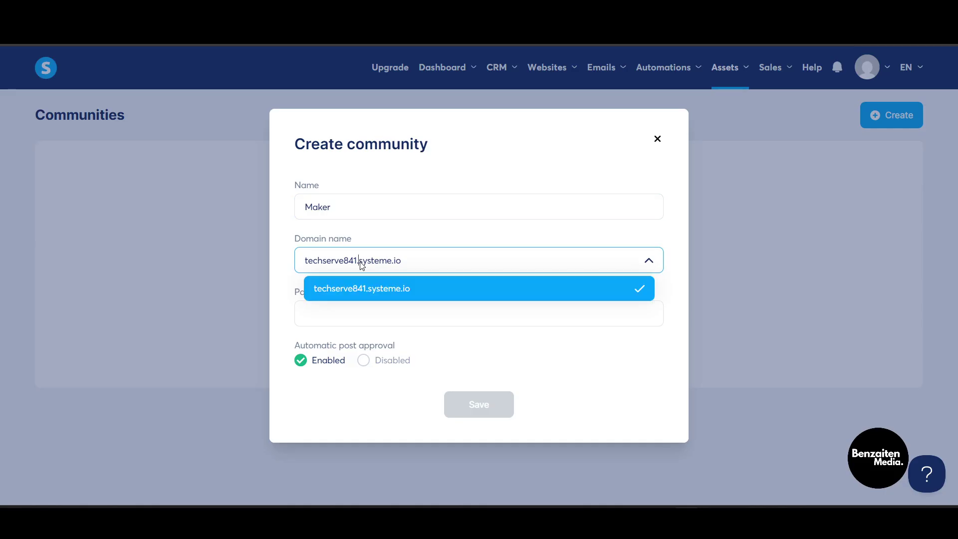
key(BackSpace)
key(BackSpace)
key(BackSpace)
key(BackSpace)
key(BackSpace)
key(BackSpace)
key(BackSpace)
key(BackSpace)
key(BackSpace)
key(BackSpace)
key(BackSpace)
key(BackSpace)
text(maker)
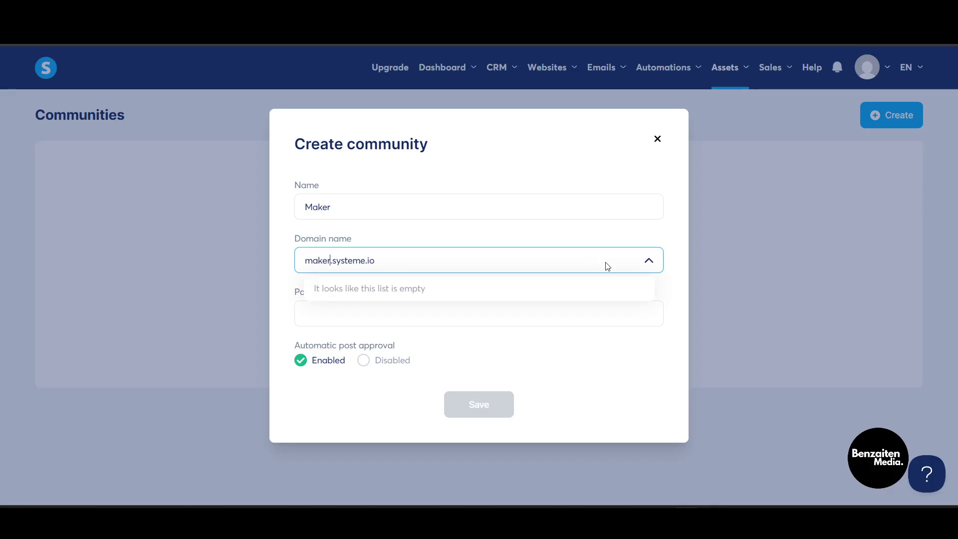
click(649, 270)
click(648, 271)
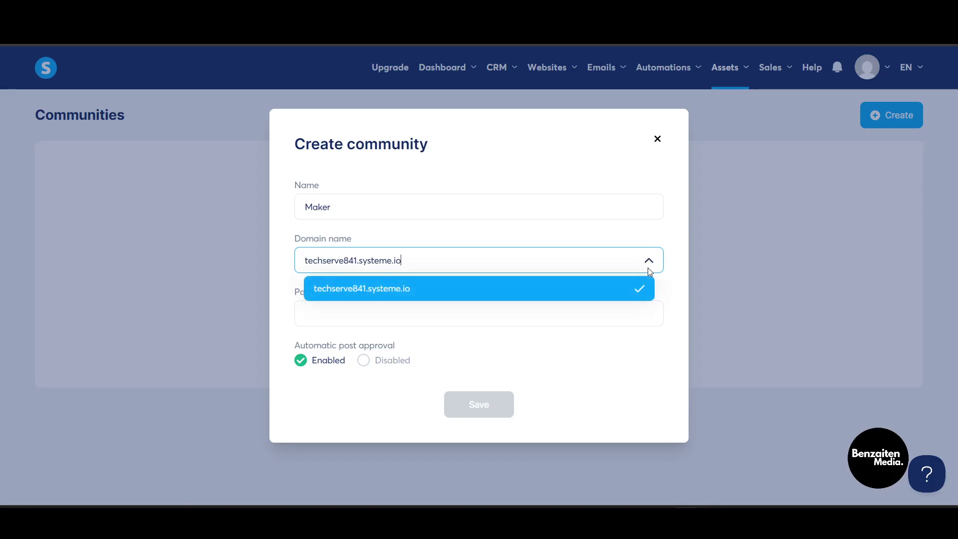
click(734, 343)
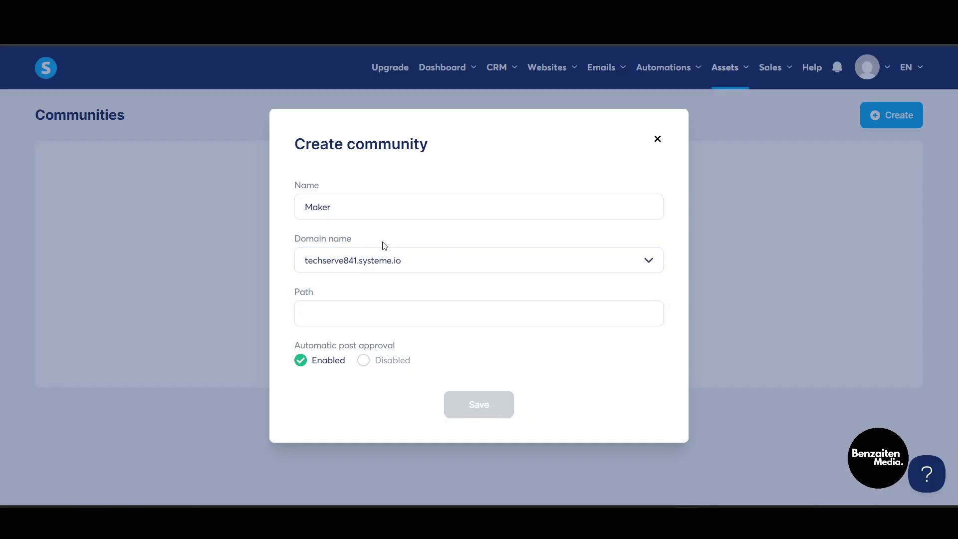
Step: Set the community's path to makerz and save the community with automatic post approval enabled
click(412, 314)
text(maker)
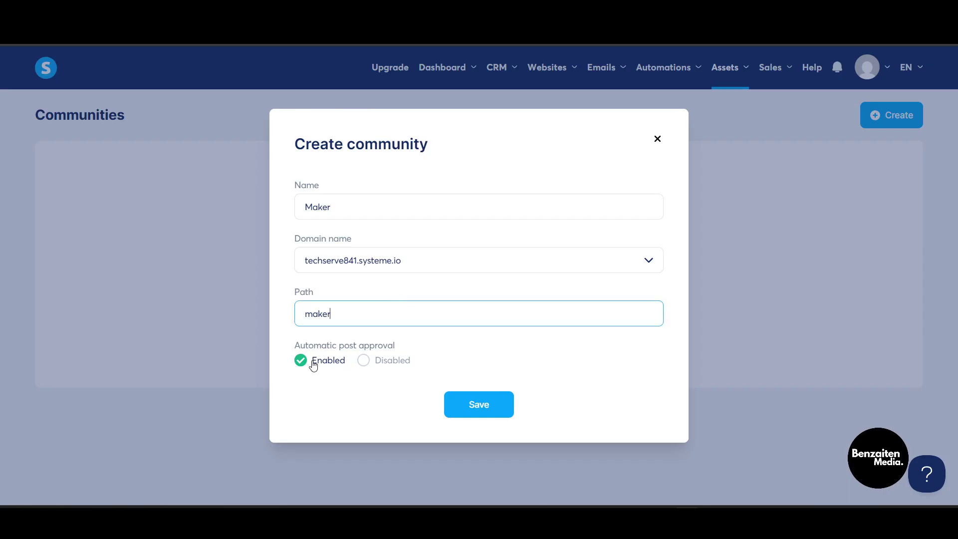
text(z)
click(491, 282)
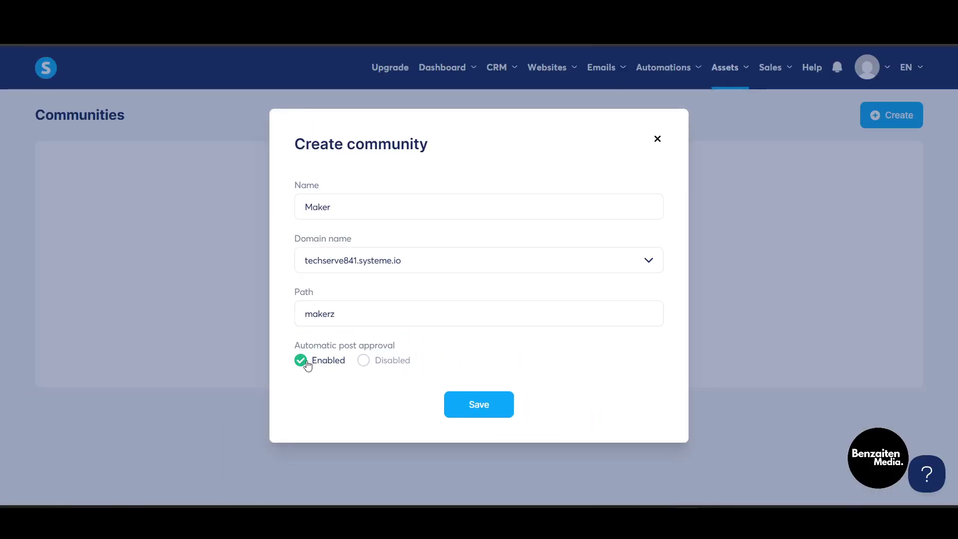
click(474, 405)
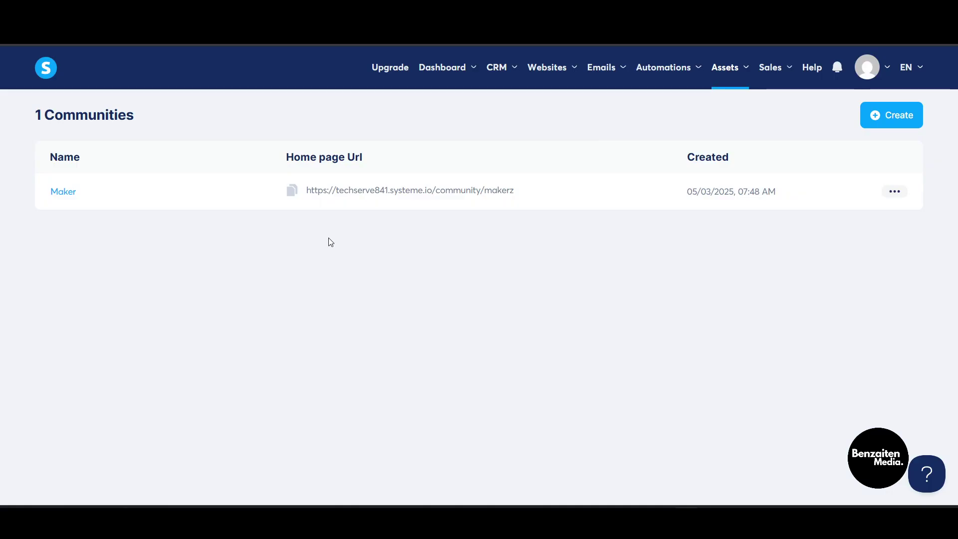
Step: Copy the Maker community's home page URL, open it in a new browser tab and close that tab
click(895, 195)
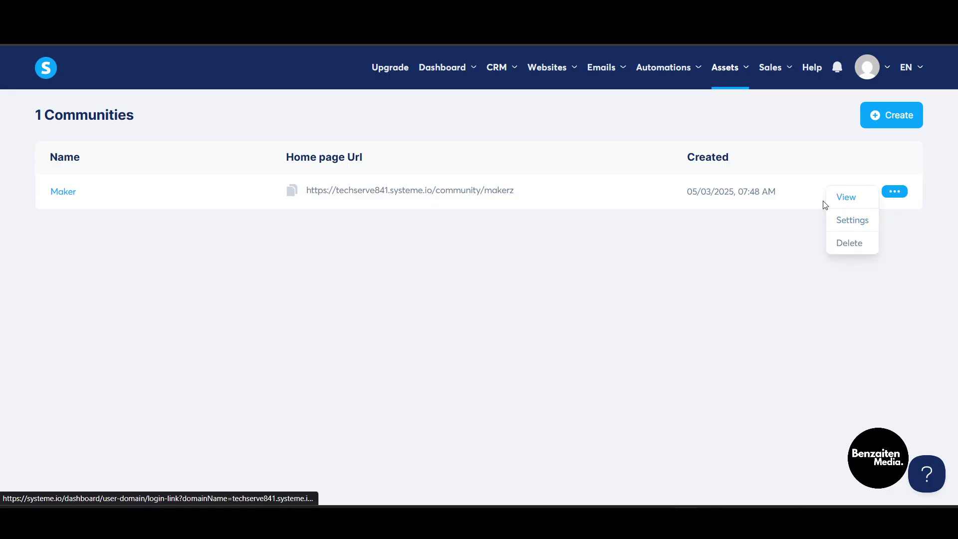
click(680, 255)
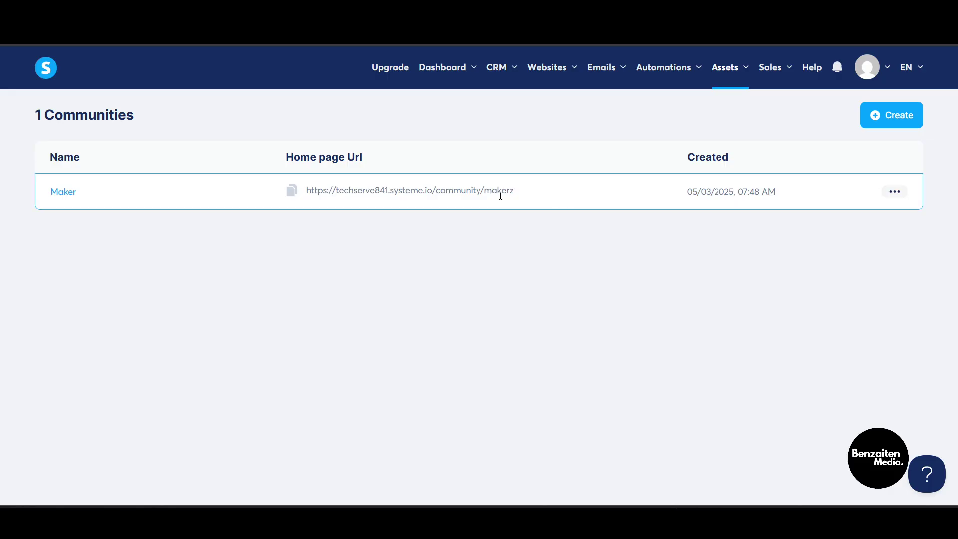
click(294, 194)
key(ctrl+t)
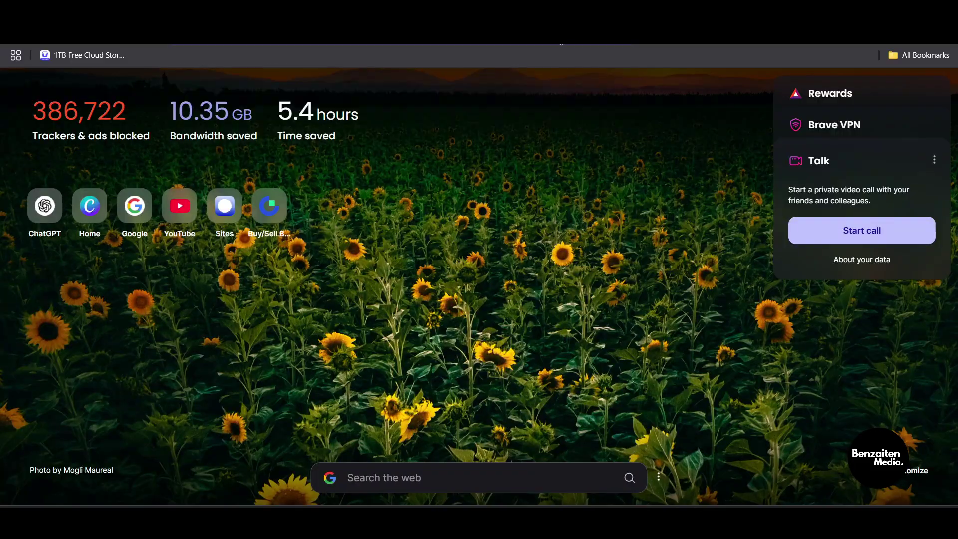
key(ctrl+v)
key(Return)
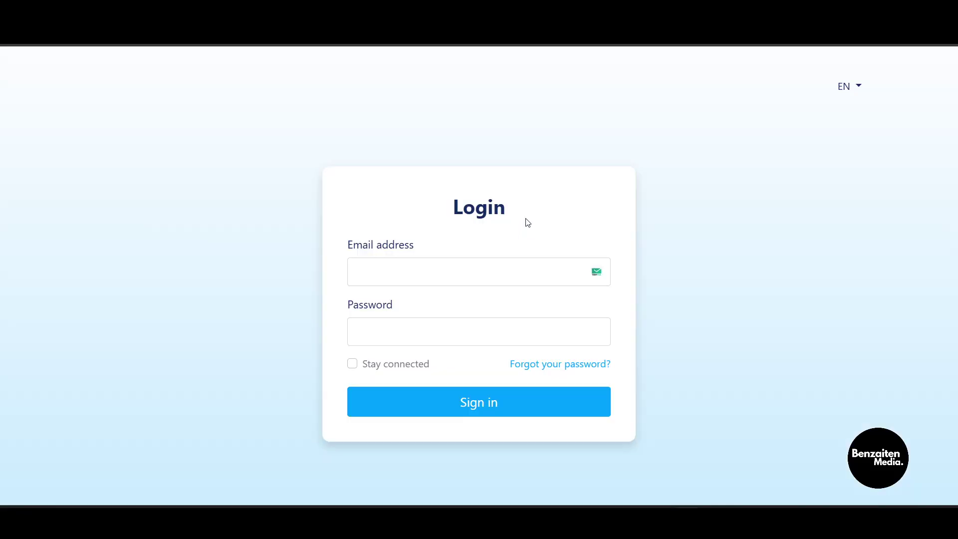
click(493, 278)
key(ctrl+w)
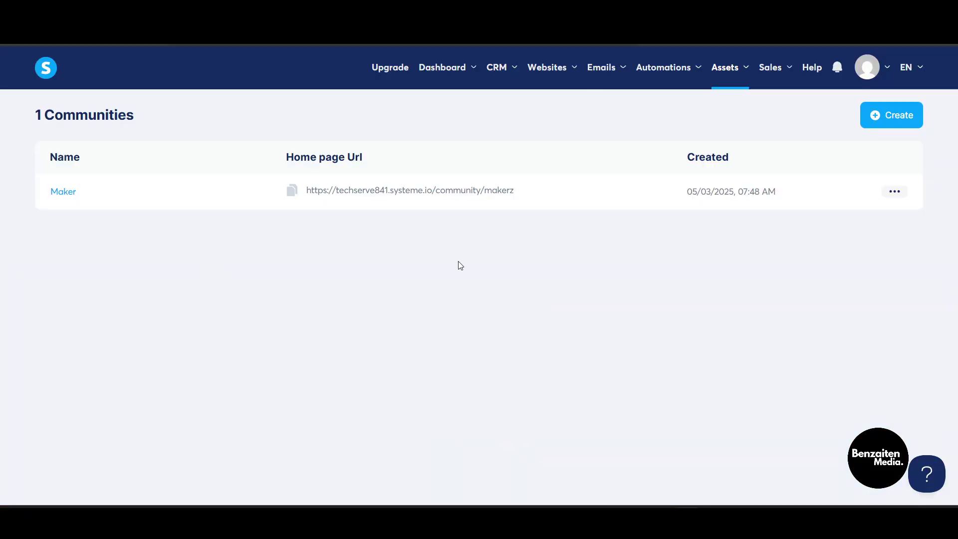
Step: View the Maker community from its row actions and follow its Communities link
click(894, 192)
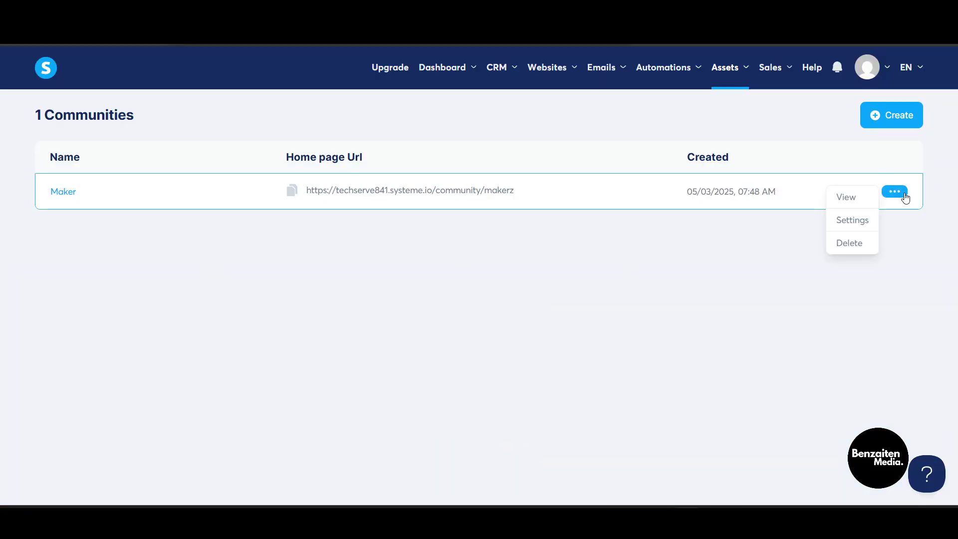
click(864, 198)
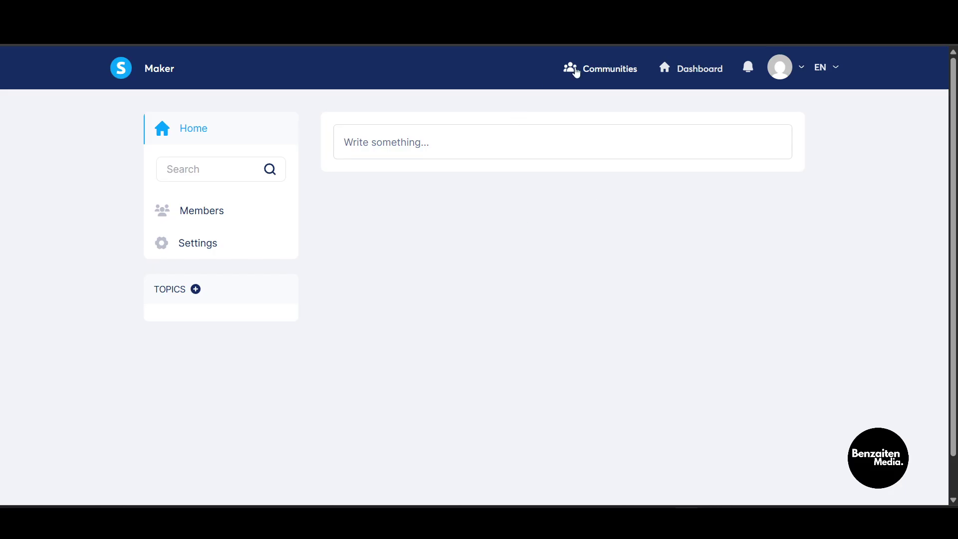
click(586, 73)
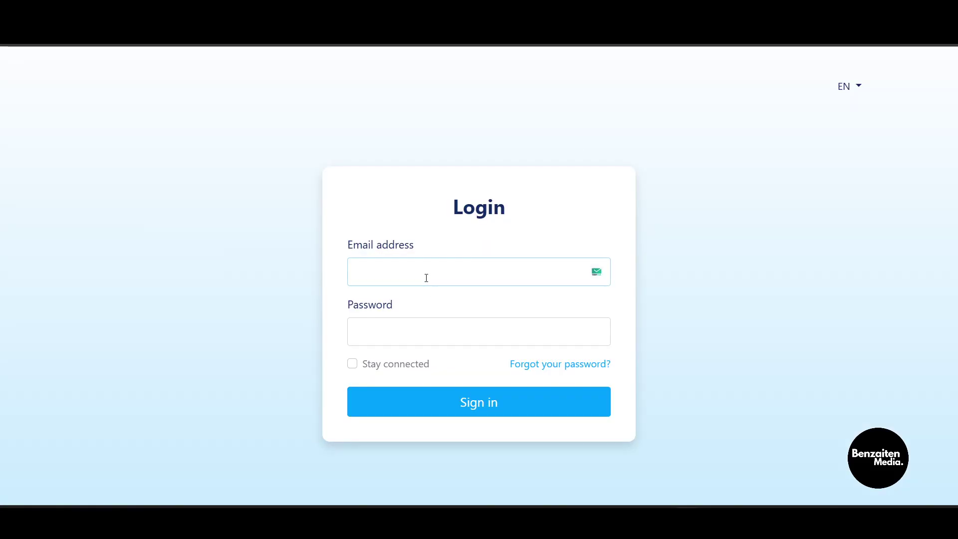
Step: Log in to the community site with the account's saved e-mail address and its password
click(426, 278)
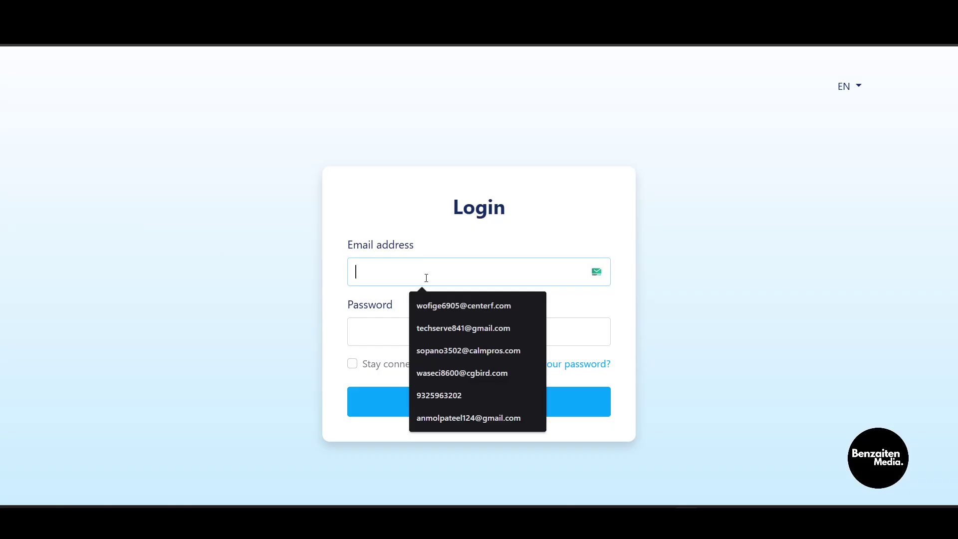
click(441, 322)
text(••)
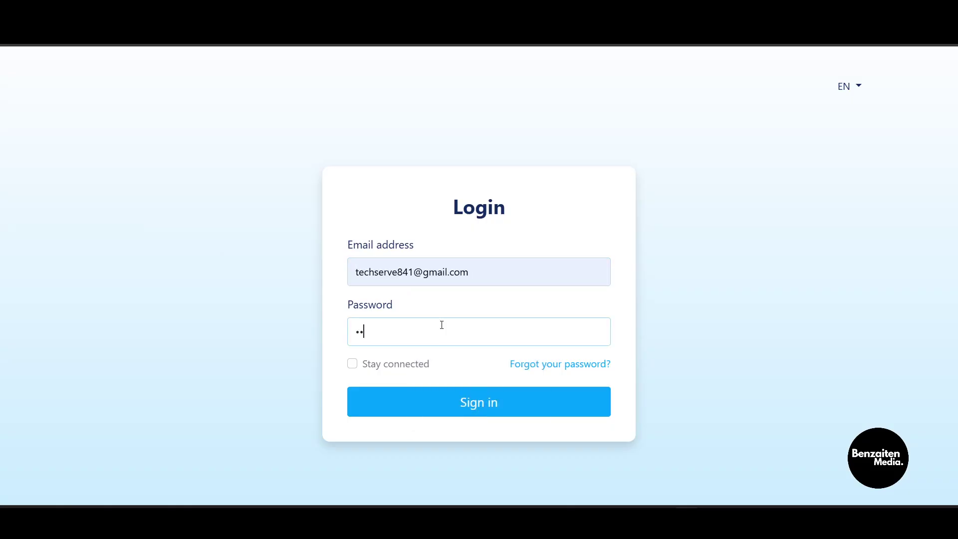
text(•••••••)
key(Return)
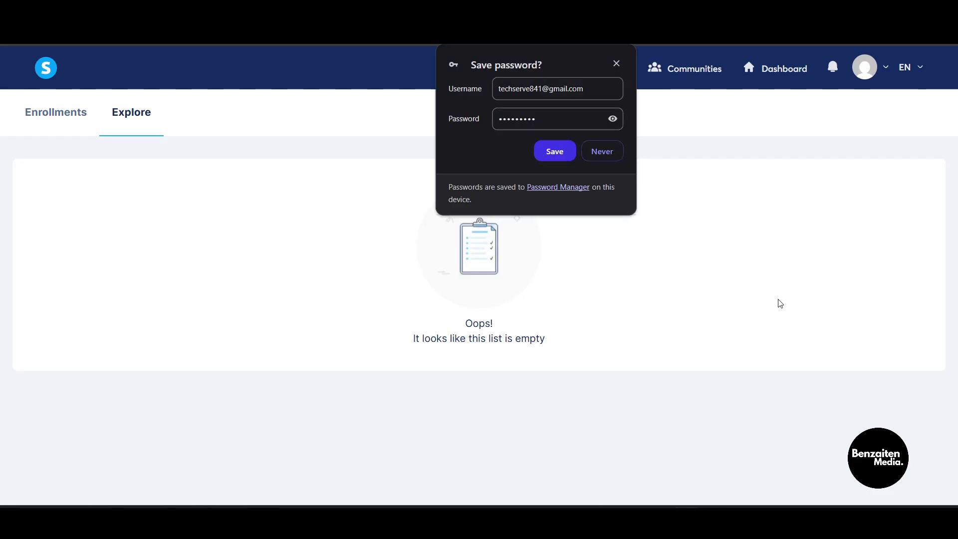
Step: Show the Maker community's home page, check the account's communities list, and return to the community
click(464, 11)
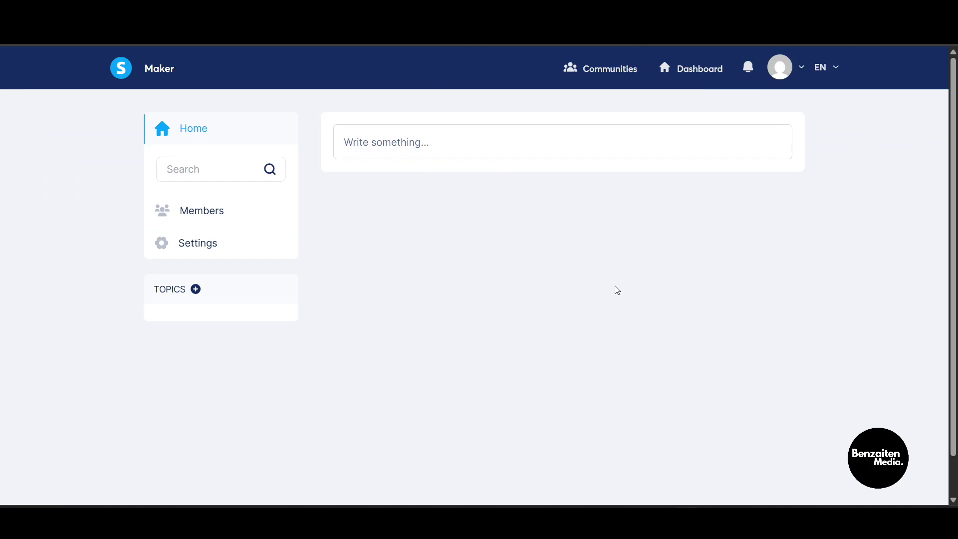
click(164, 11)
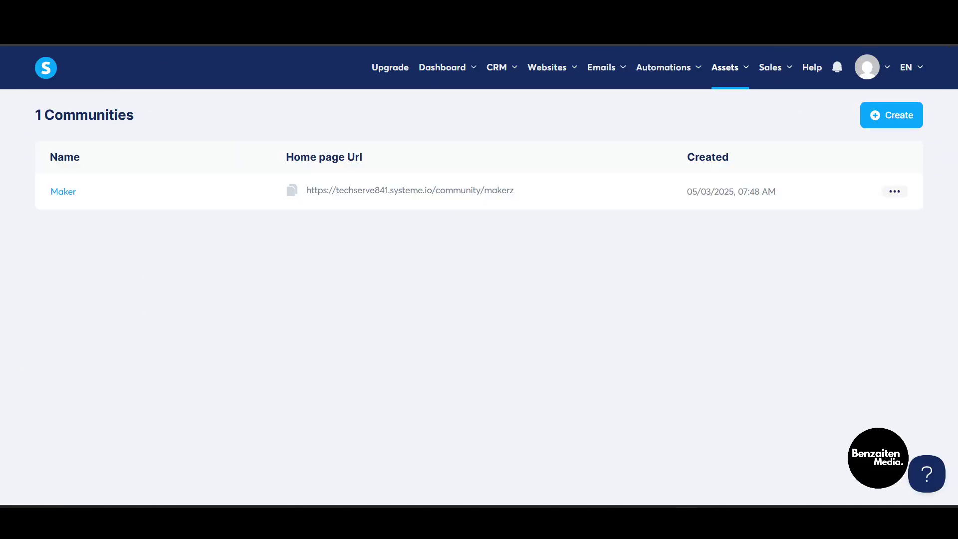
key(ctrl+Tab)
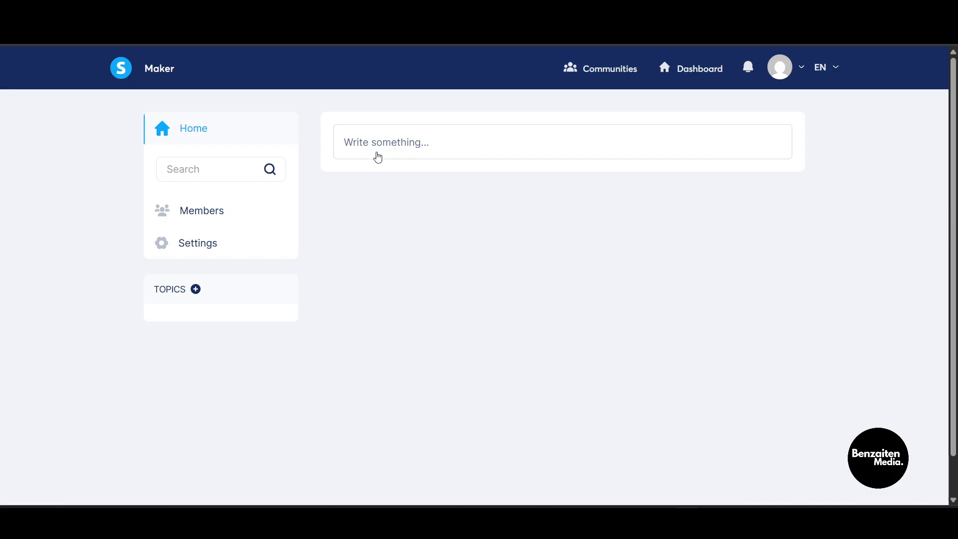
Step: Start a new community post titled "Hello Everyone" with the path hello-everyone
click(378, 158)
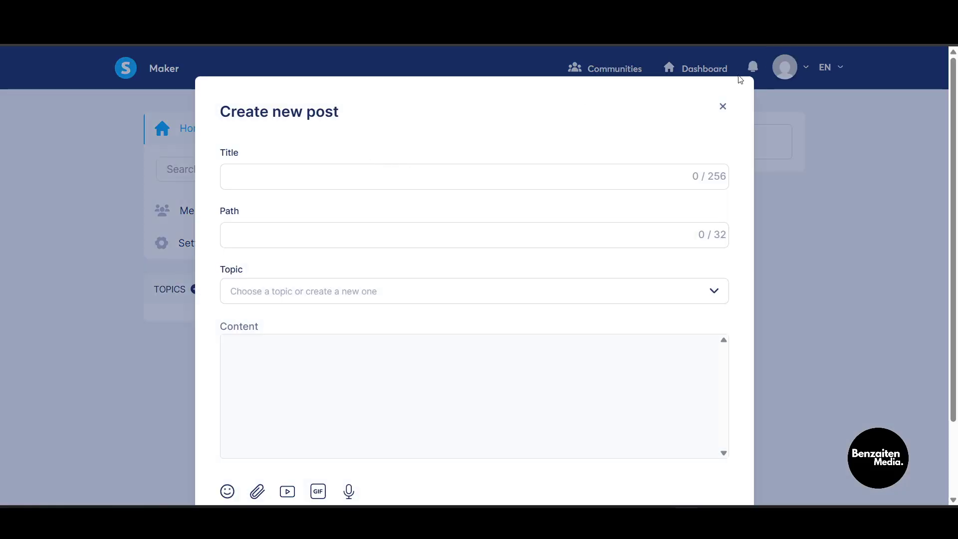
click(389, 174)
text(Hello Everyone)
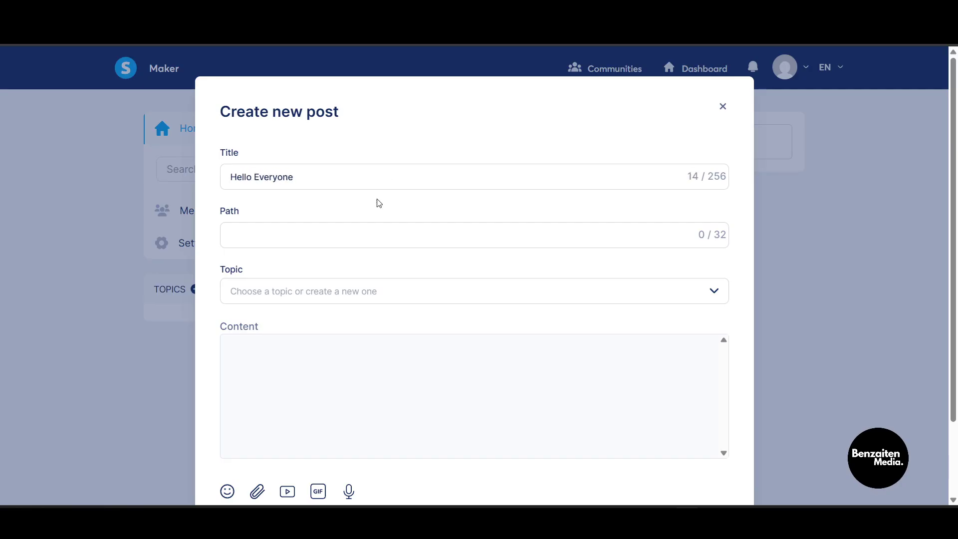
click(355, 227)
Step: Create a new topic named "You tube topic" for the post and go to the post's content area
click(367, 294)
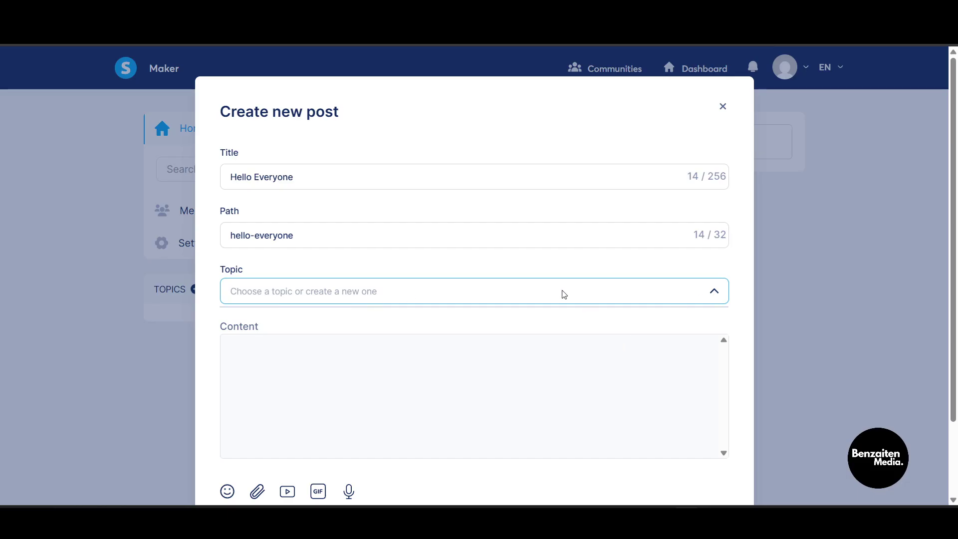
text(You tube to)
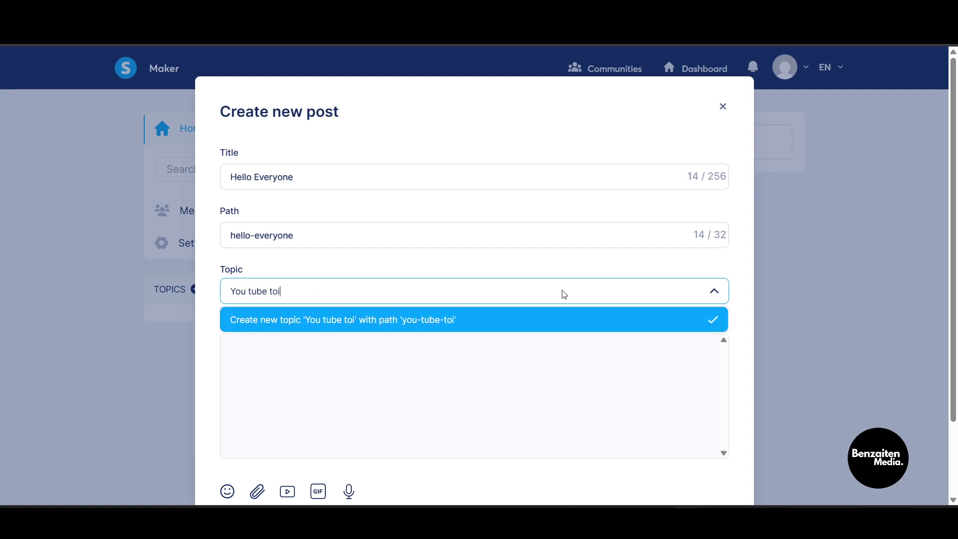
text(pic)
key(Return)
click(531, 342)
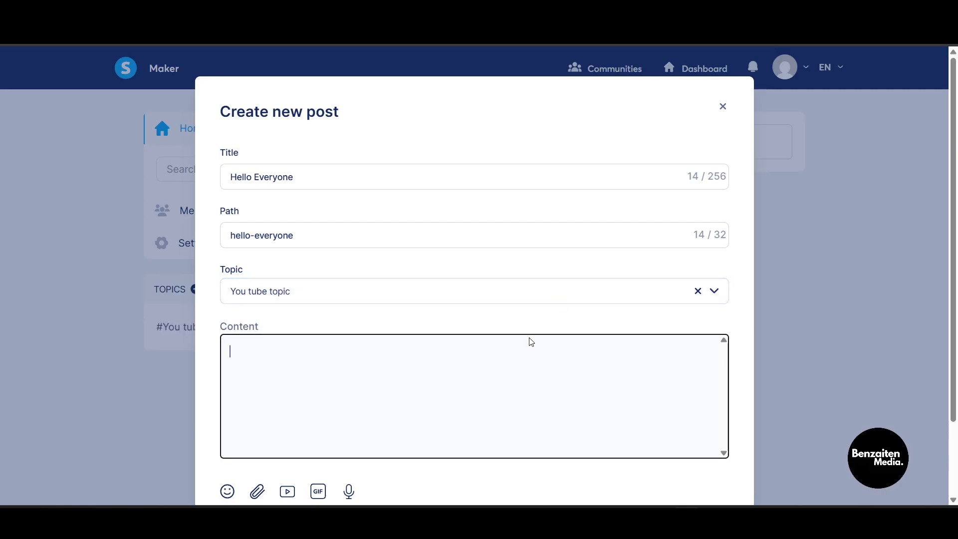
scroll(529, 340, down, 2)
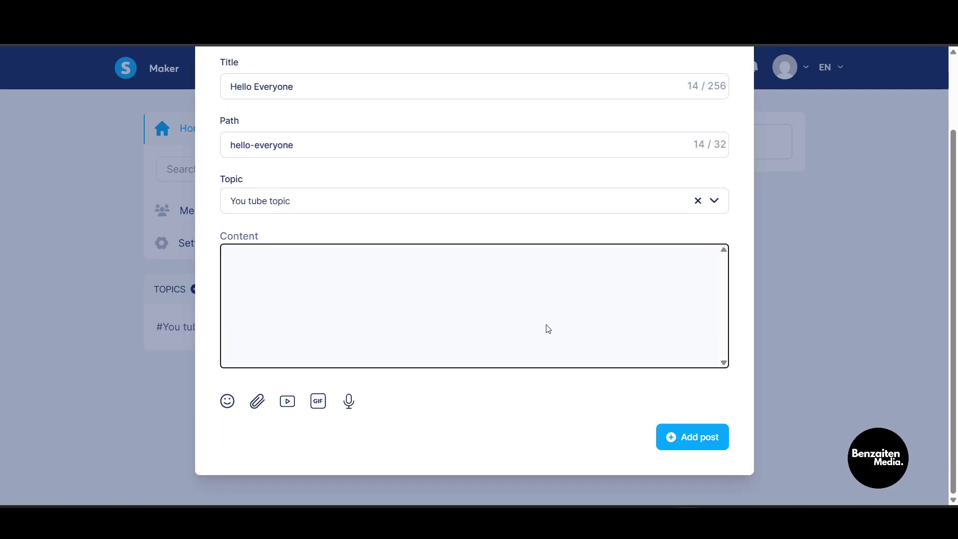
click(287, 401)
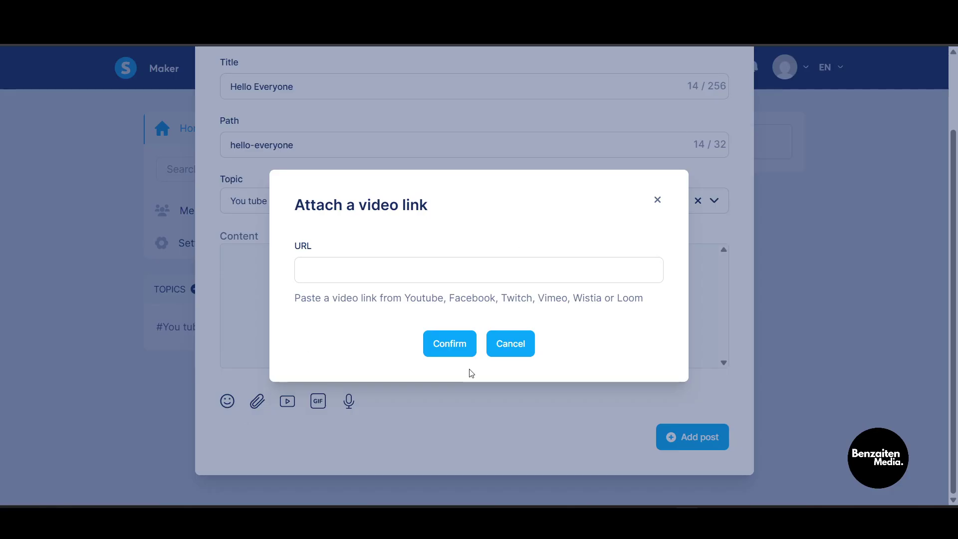
drag(528, 311, 519, 358)
click(520, 355)
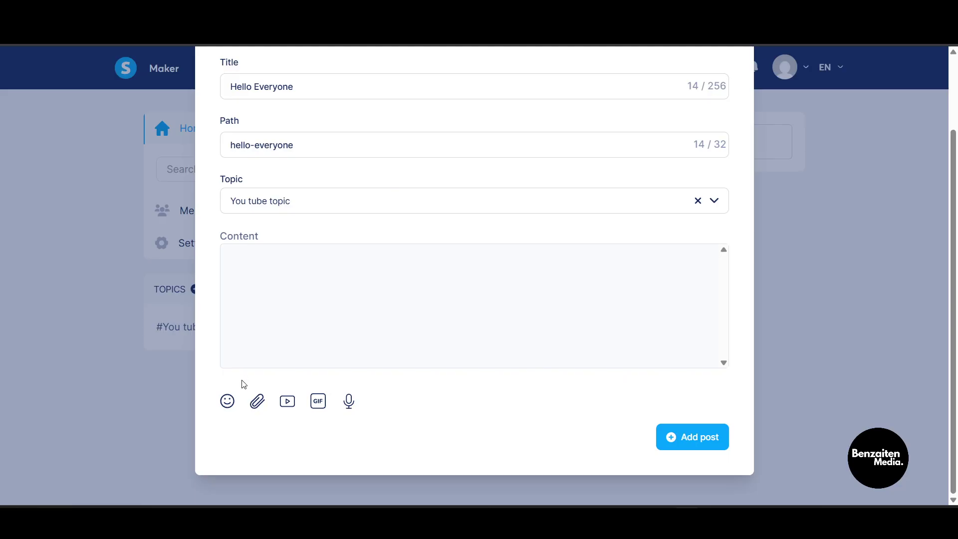
Step: Insert the heart-eyes smiley emoji as the post's content and publish the post
click(227, 401)
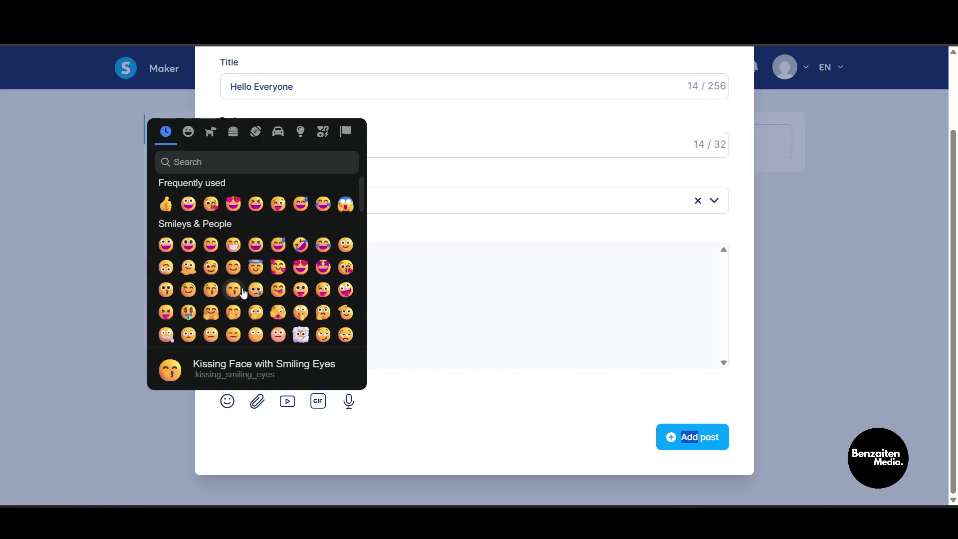
click(305, 265)
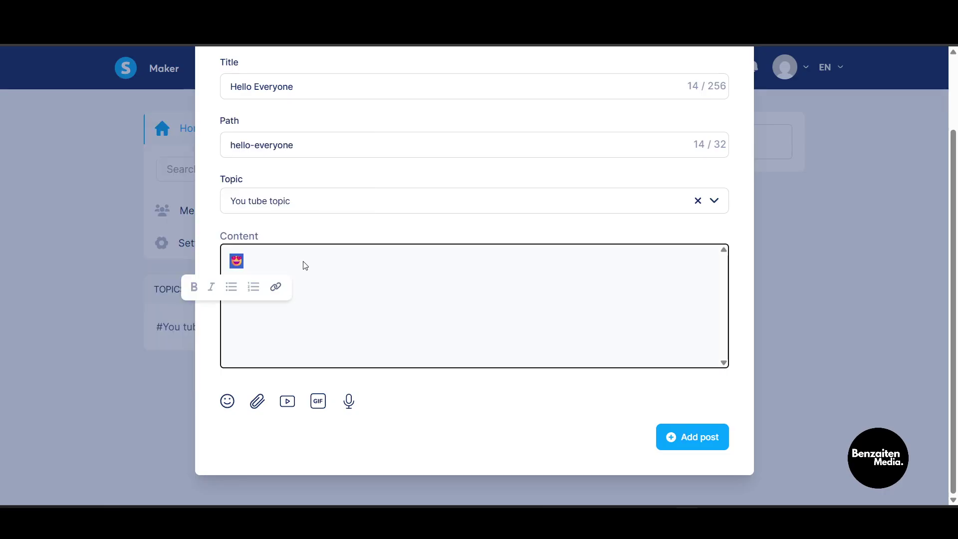
click(704, 439)
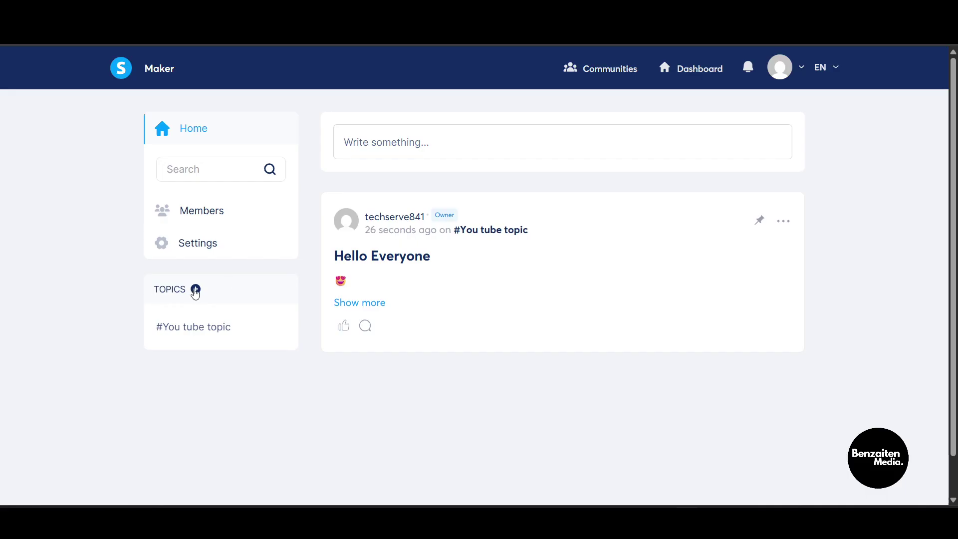
Step: Add a community topic named "Annoucements" with the path annoucements
click(195, 291)
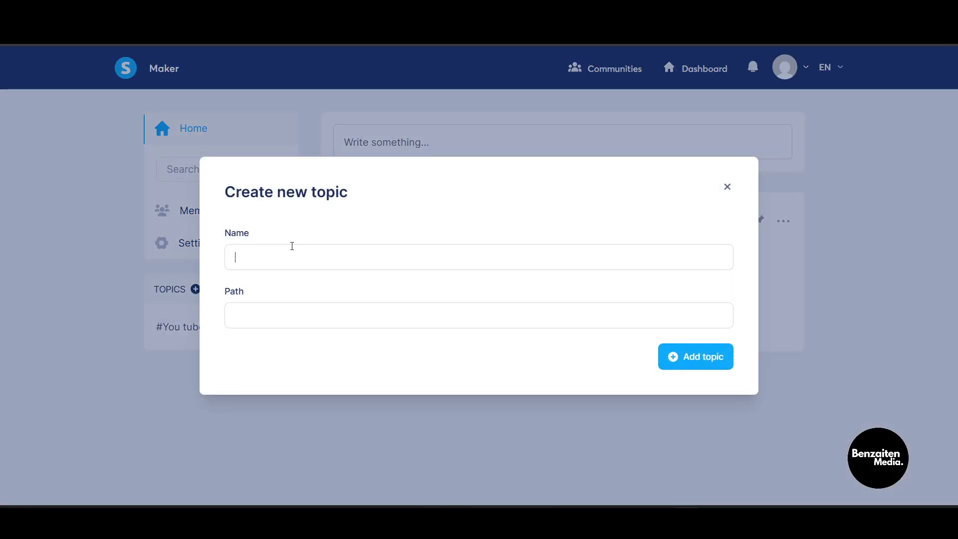
text(A)
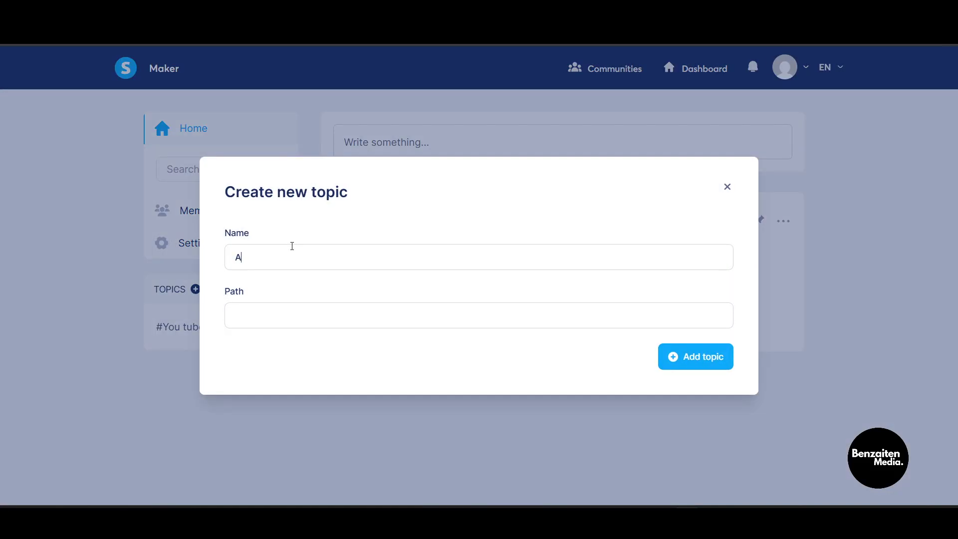
text(nnou)
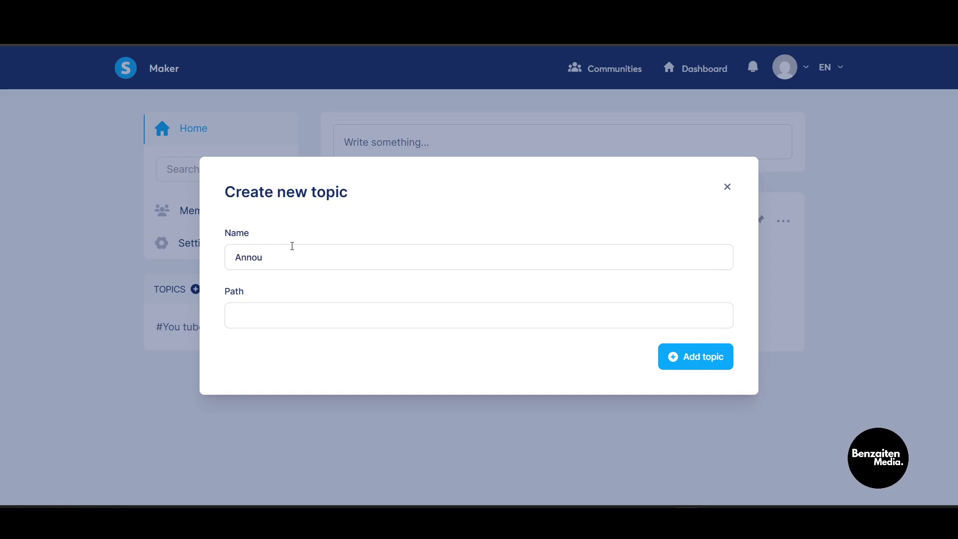
text(ents)
click(289, 316)
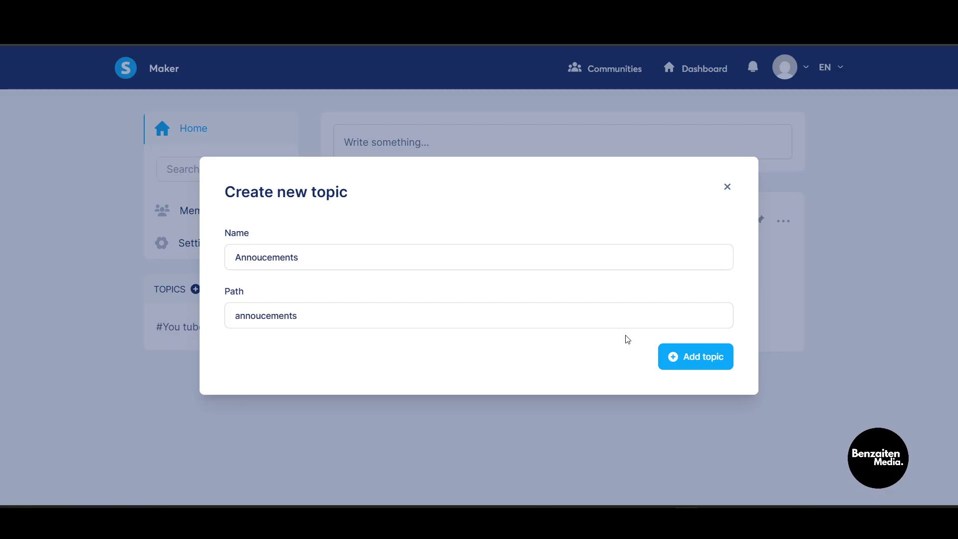
click(688, 357)
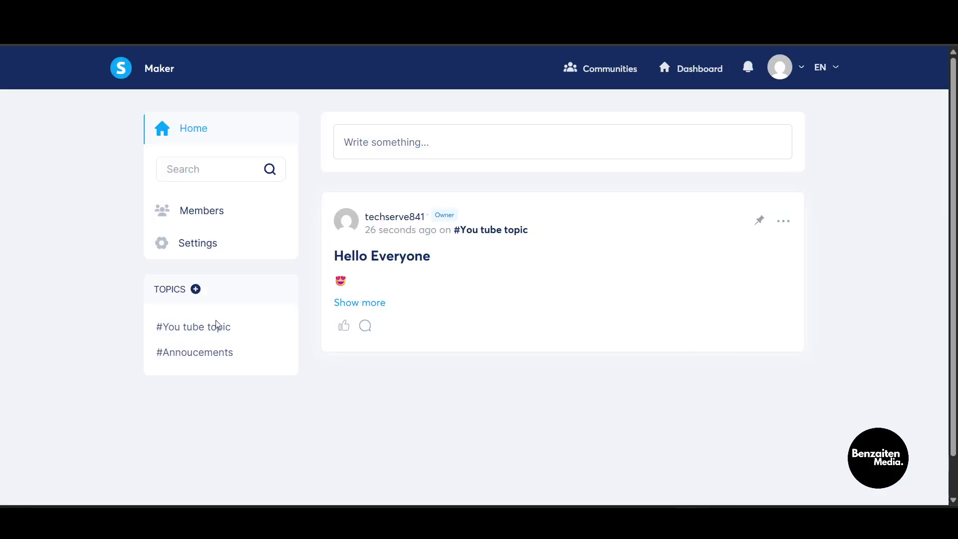
Step: View the Annoucements topic, the community's home feed and the posts in the You tube topic
click(205, 357)
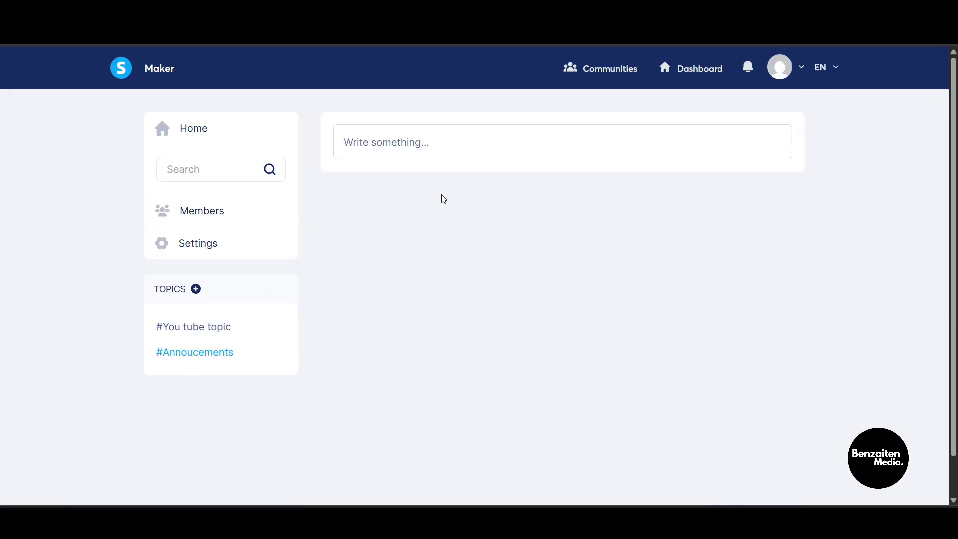
click(483, 140)
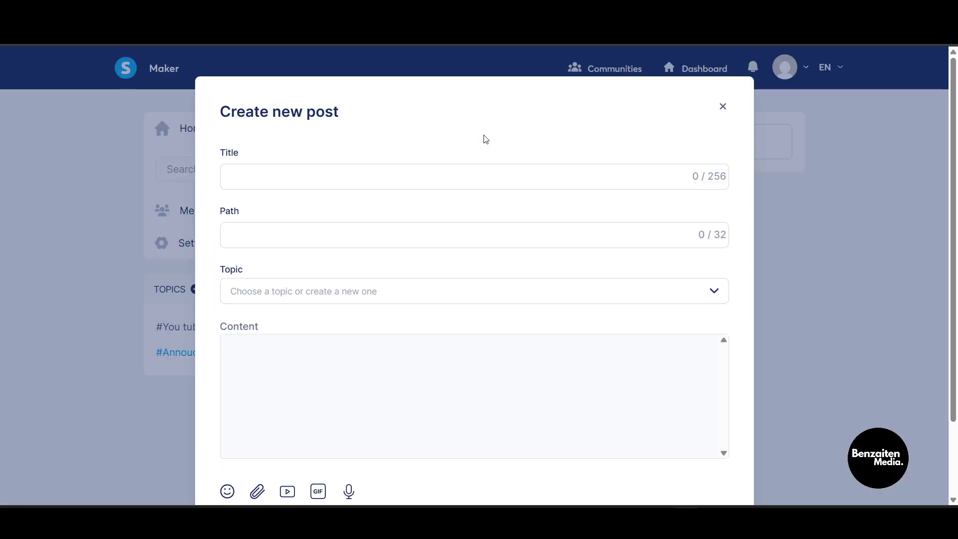
click(103, 245)
click(235, 125)
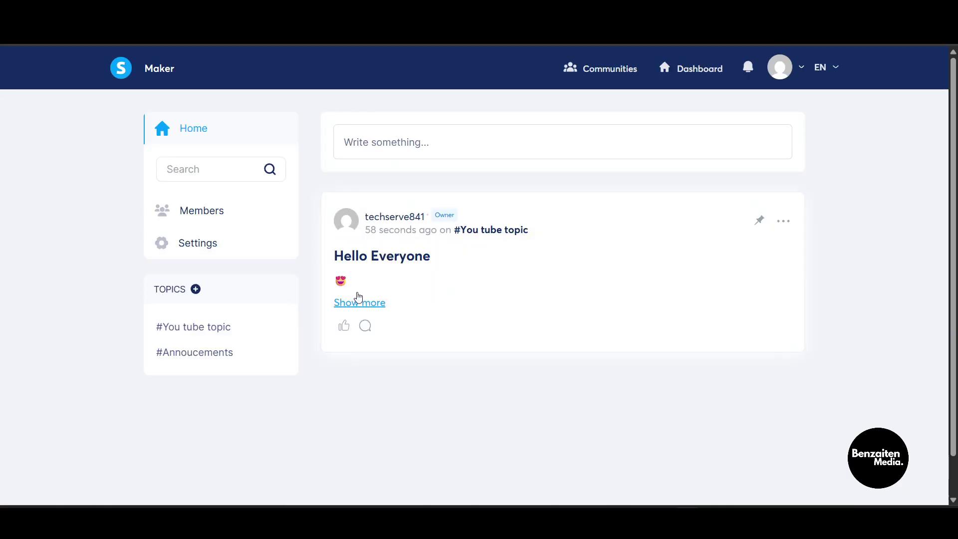
click(202, 348)
mouse_move(202, 333)
mouse_down()
mouse_move(195, 351)
mouse_move(194, 332)
mouse_up()
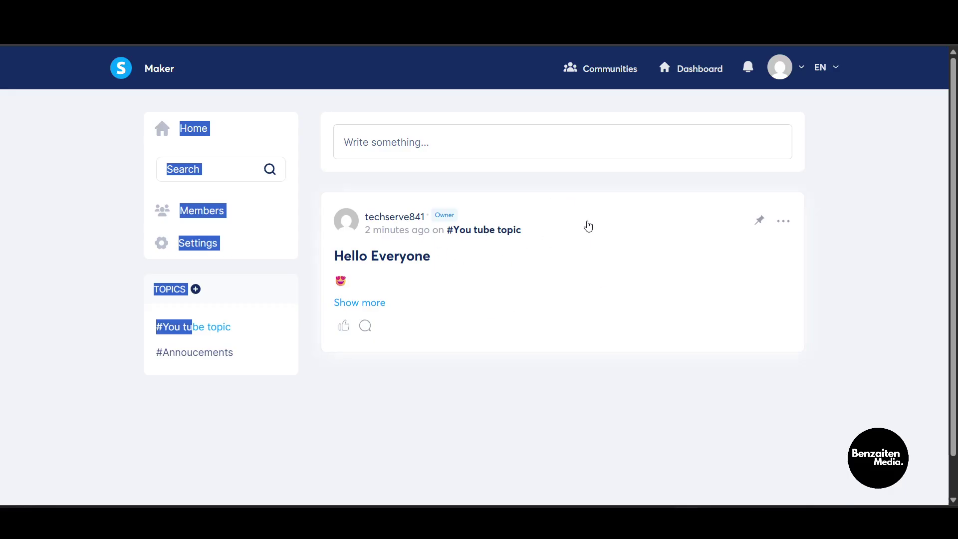
click(461, 412)
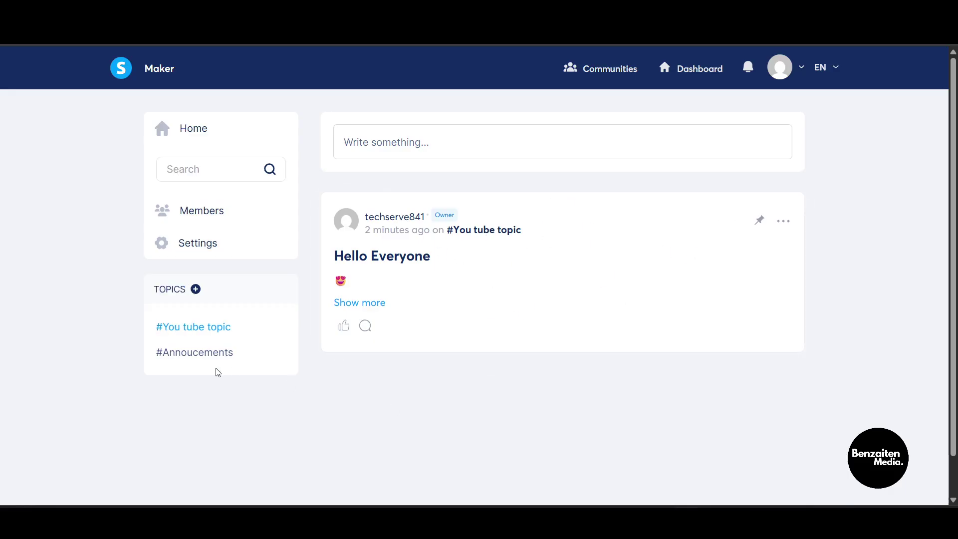
Step: Add a community topic named "member Question" with the path member-question
mouse_move(220, 355)
click(196, 290)
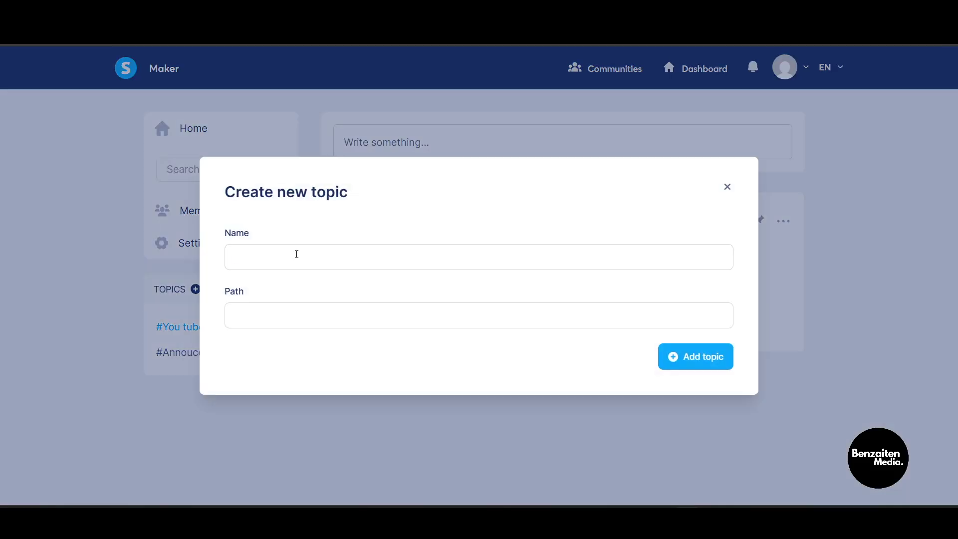
text(member Question)
click(359, 311)
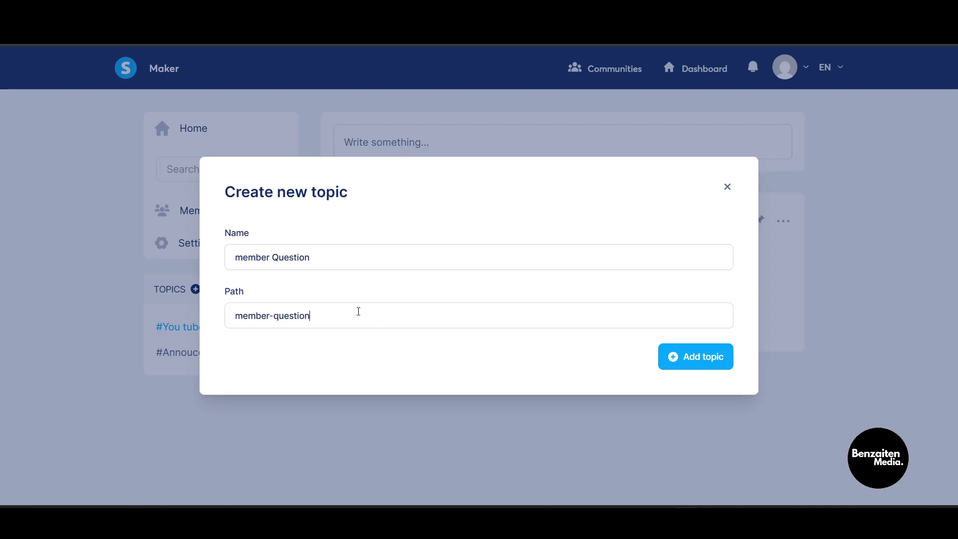
click(662, 355)
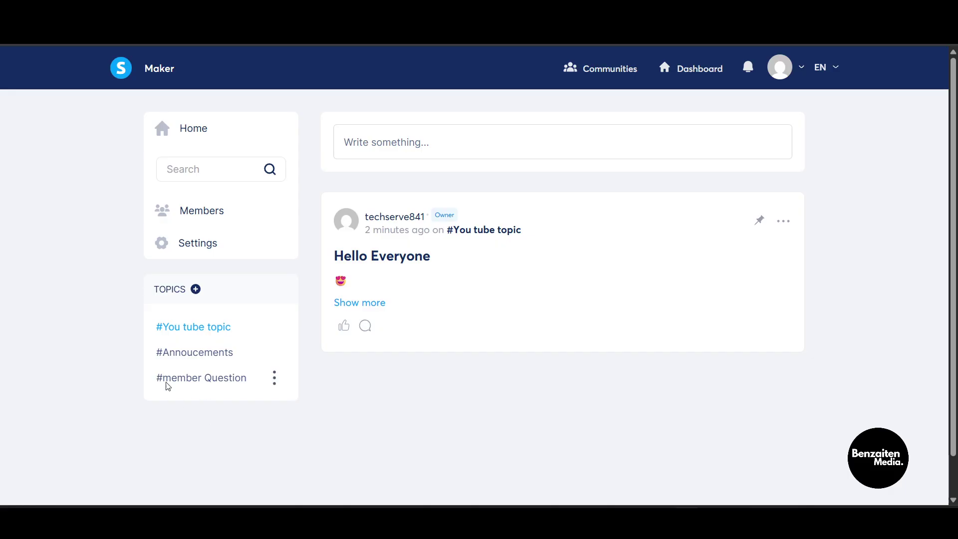
Step: View the member Question topic and the community's navigation options
click(184, 382)
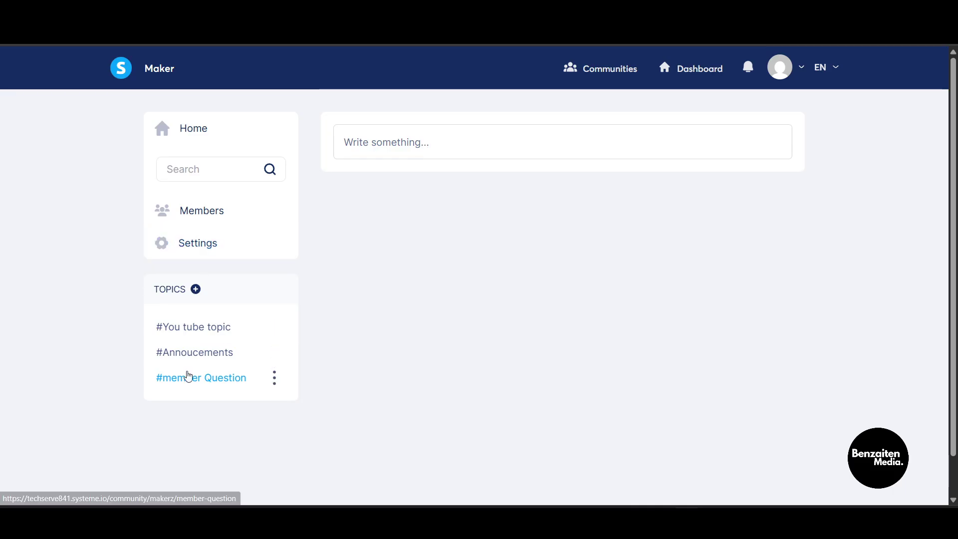
scroll(186, 376, up, 5)
scroll(169, 357, down, 3)
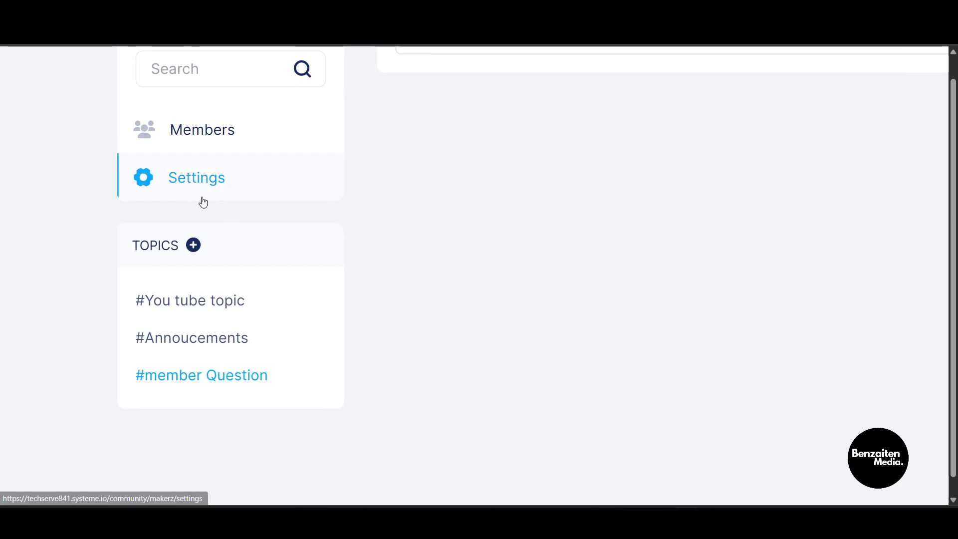
scroll(205, 205, down, 3)
Step: Show the community's members and open the form for inviting new members
click(209, 216)
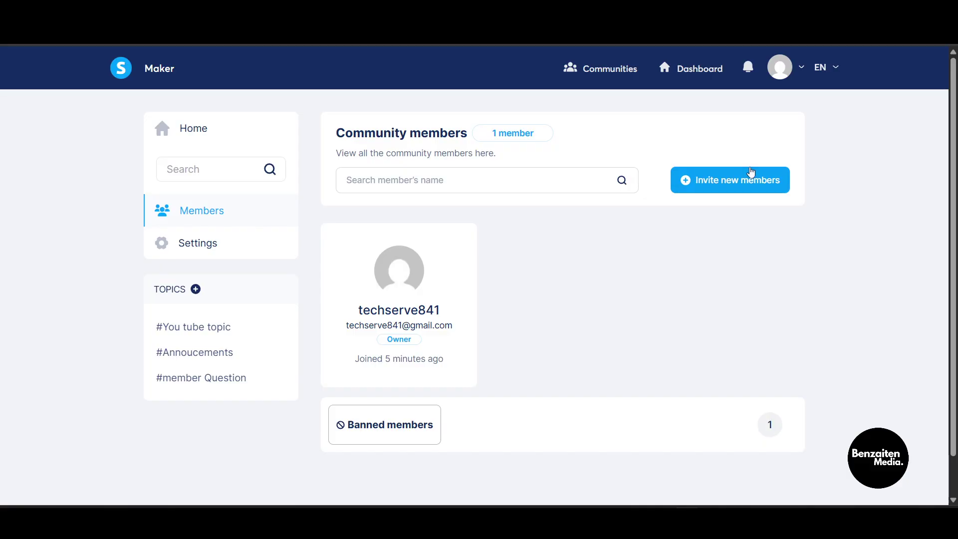
click(732, 180)
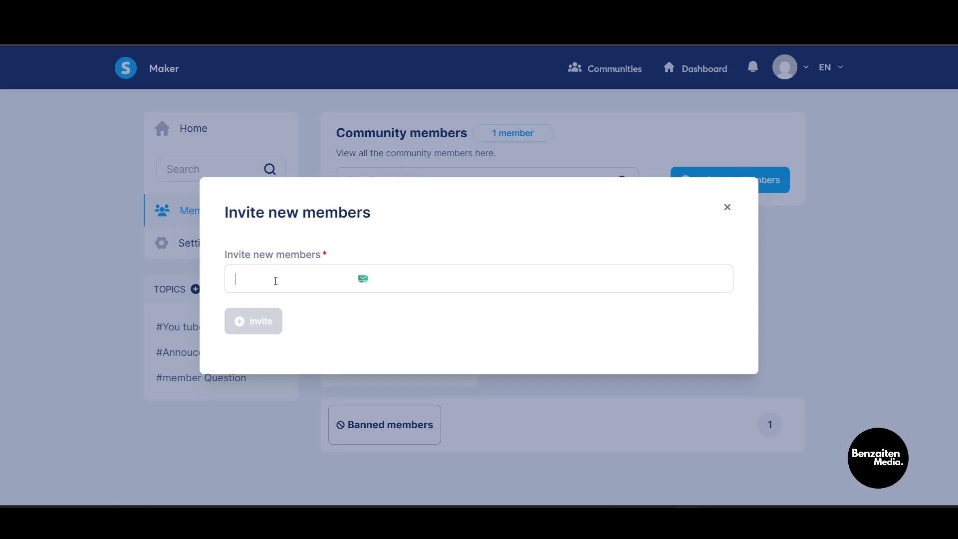
text(df)
key(BackSpace)
key(BackSpace)
text(asdf)
key(BackSpace)
key(BackSpace)
key(BackSpace)
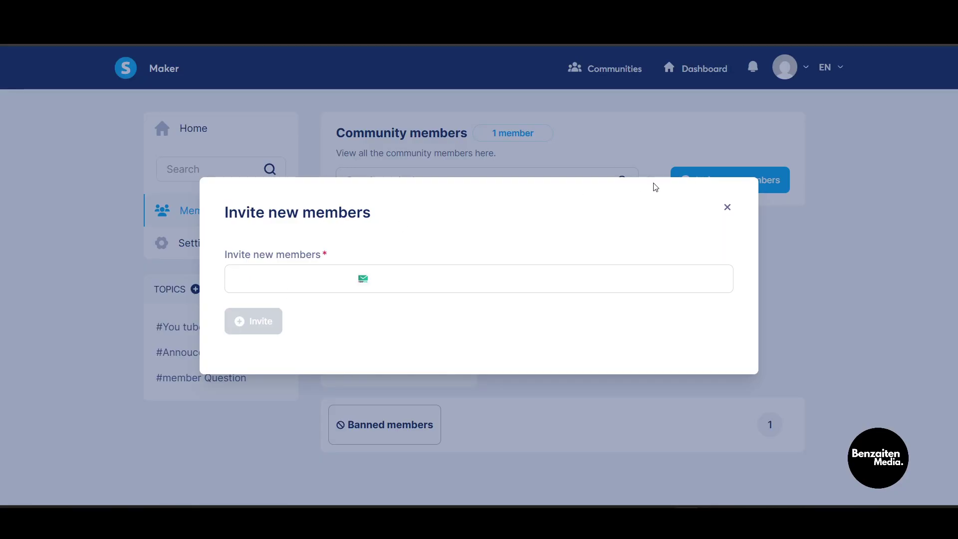
Step: Close the invitation form without inviting anyone and look over the community's member list
click(726, 208)
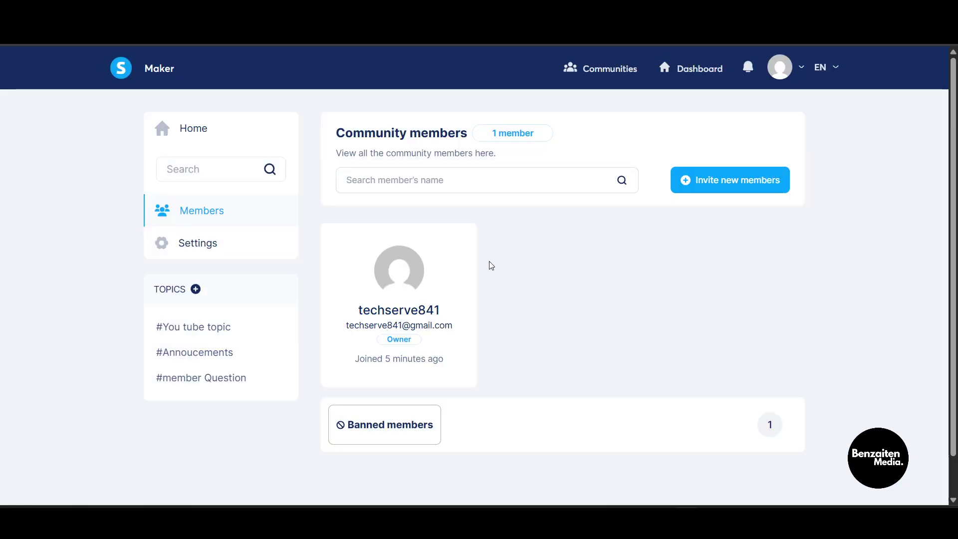
scroll(597, 258, down, 1)
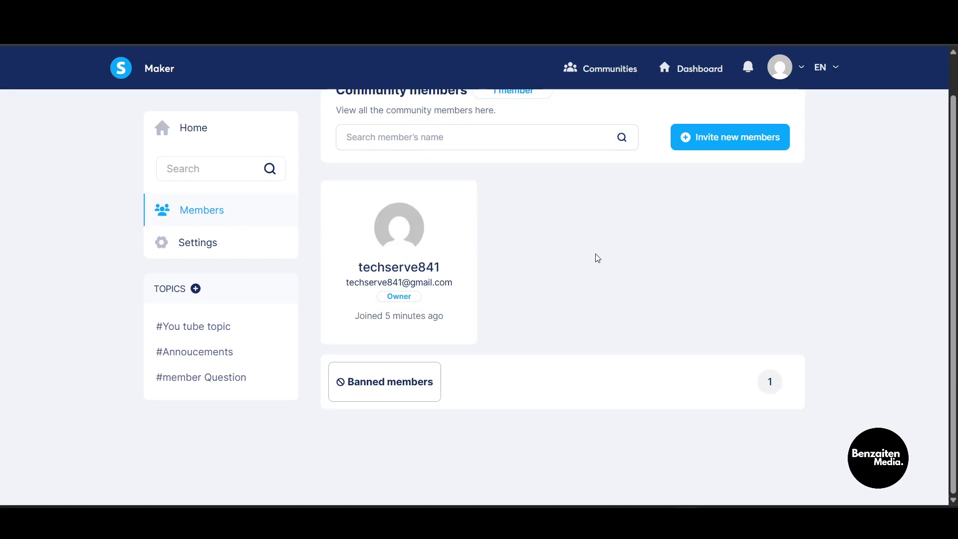
mouse_move(235, 353)
scroll(235, 344, up, 1)
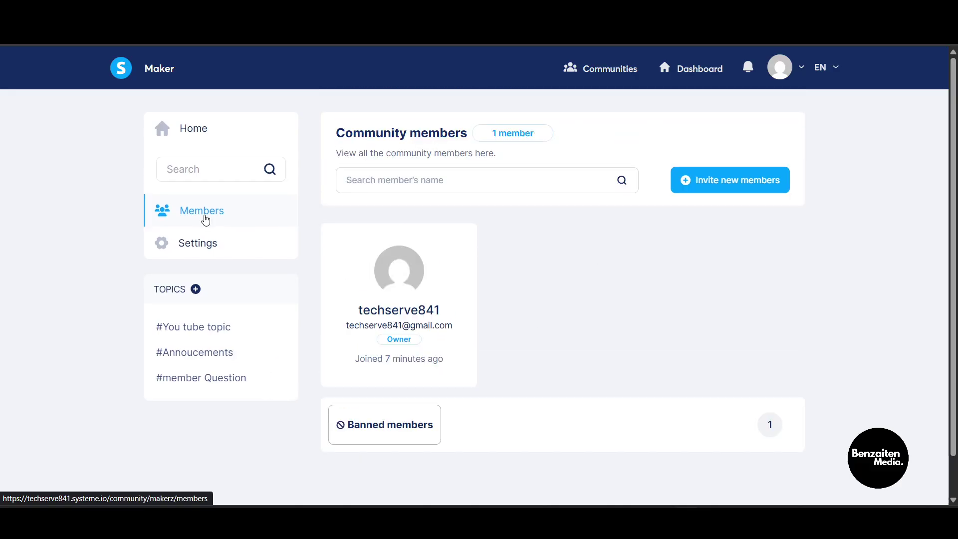
Step: Open the community settings and review the name, path, community type and automatic post approval options
click(210, 243)
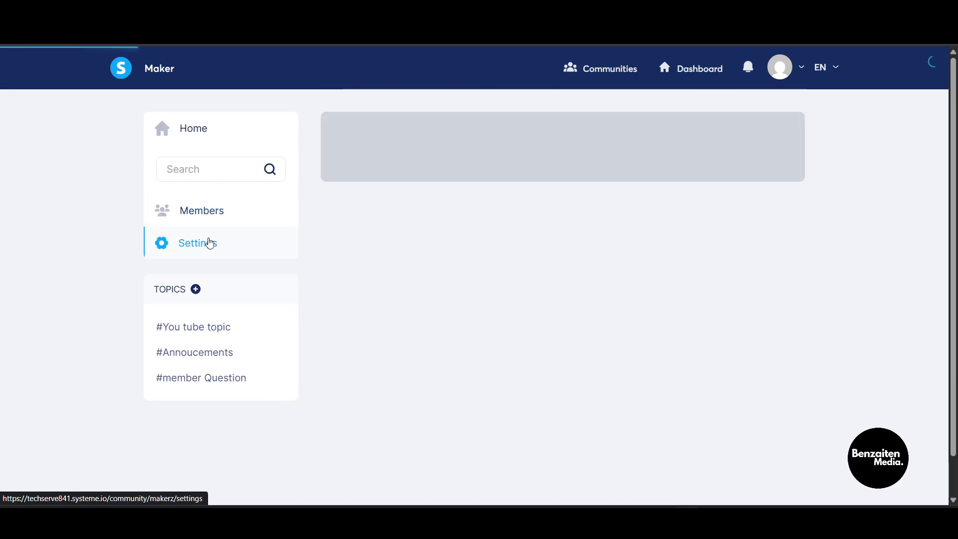
triple_click(481, 151)
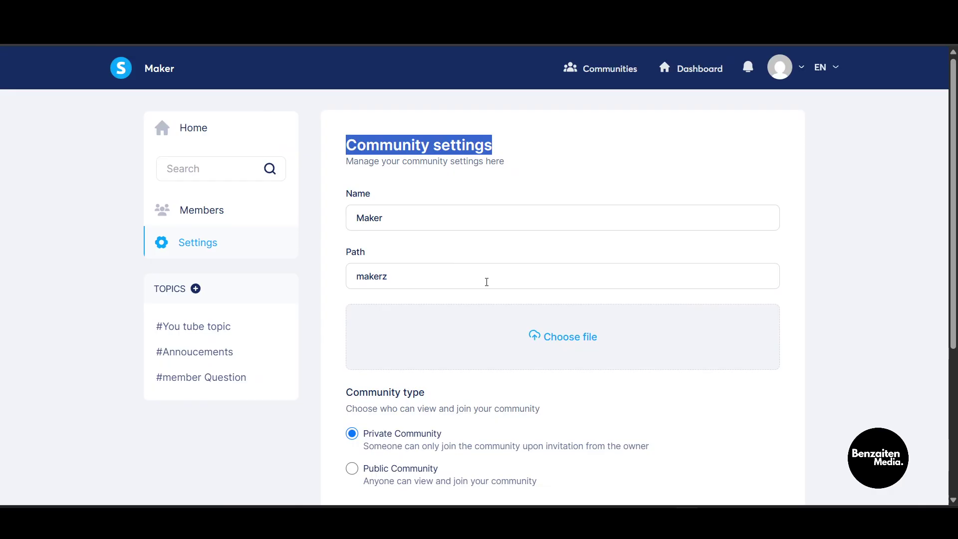
scroll(486, 282, down, 1)
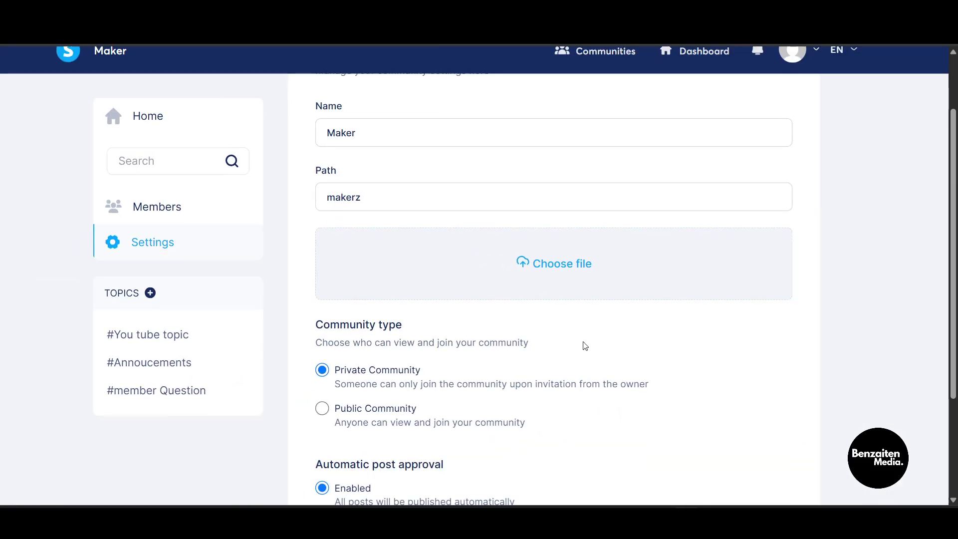
scroll(541, 397, down, 2)
drag(323, 219, 509, 208)
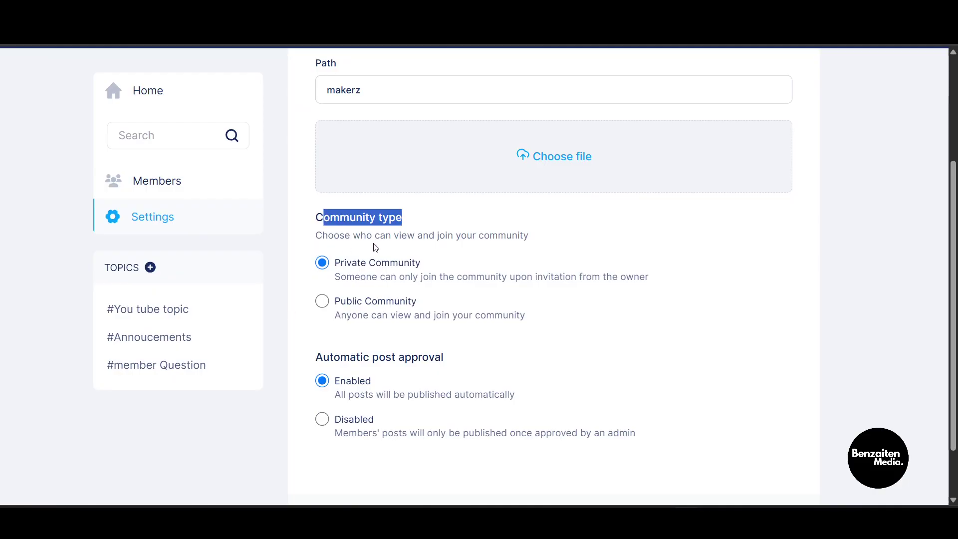
triple_click(478, 240)
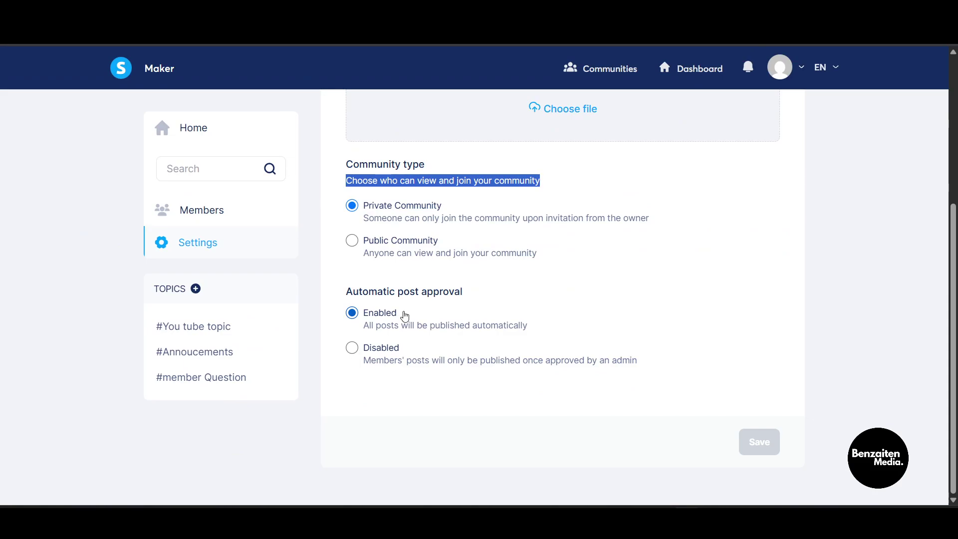
Step: Set automatic post approval to Disabled, save the change and view the community's pending posts
click(385, 357)
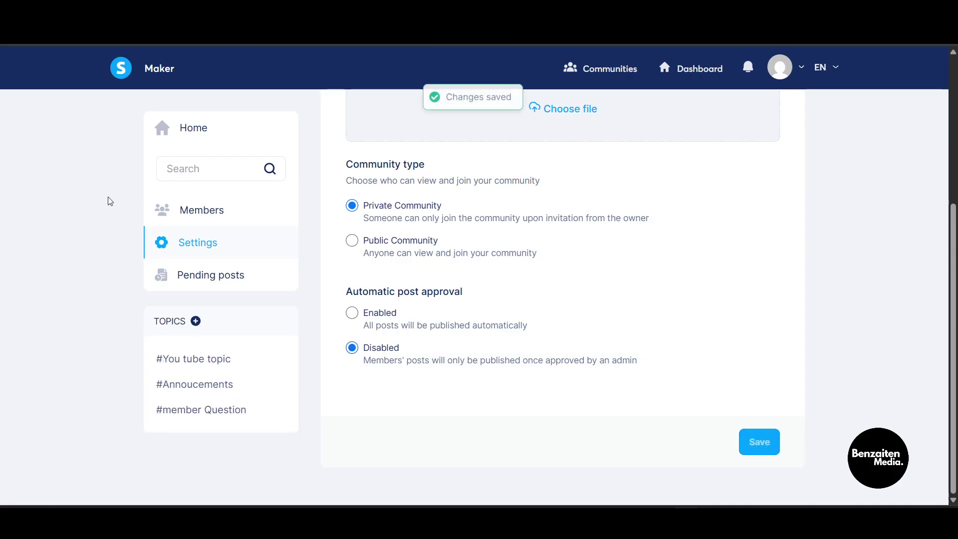
click(219, 280)
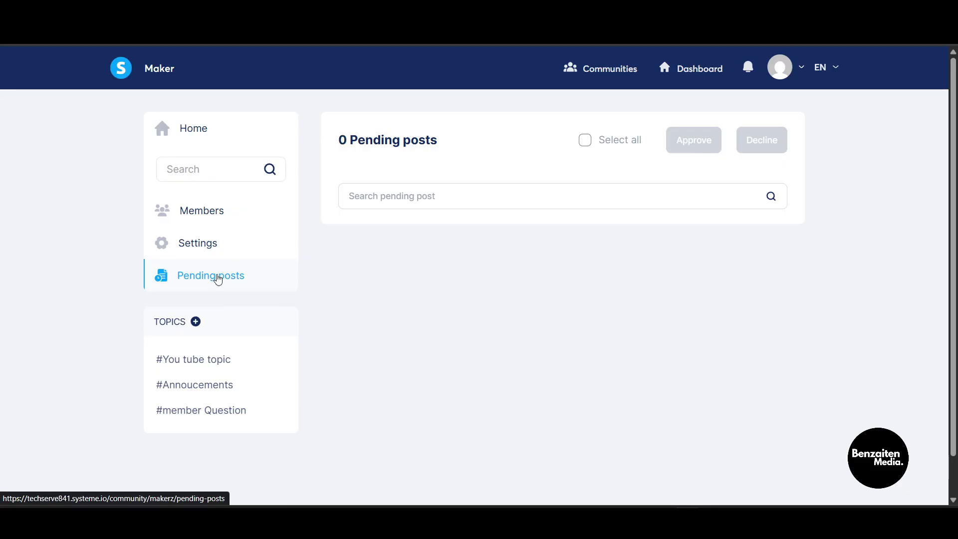
Step: Return to the community settings, set automatic post approval back to Enabled and save the change
click(224, 249)
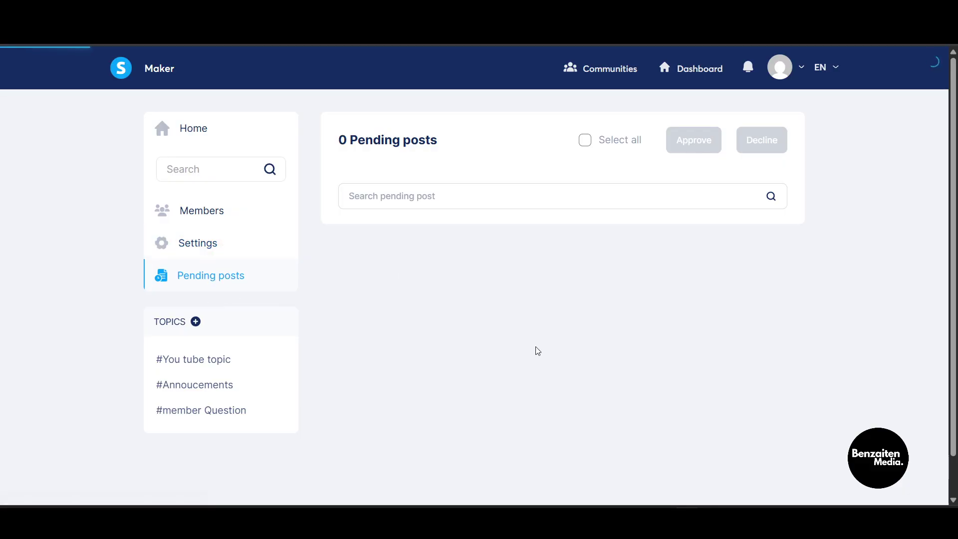
scroll(537, 363, down, 5)
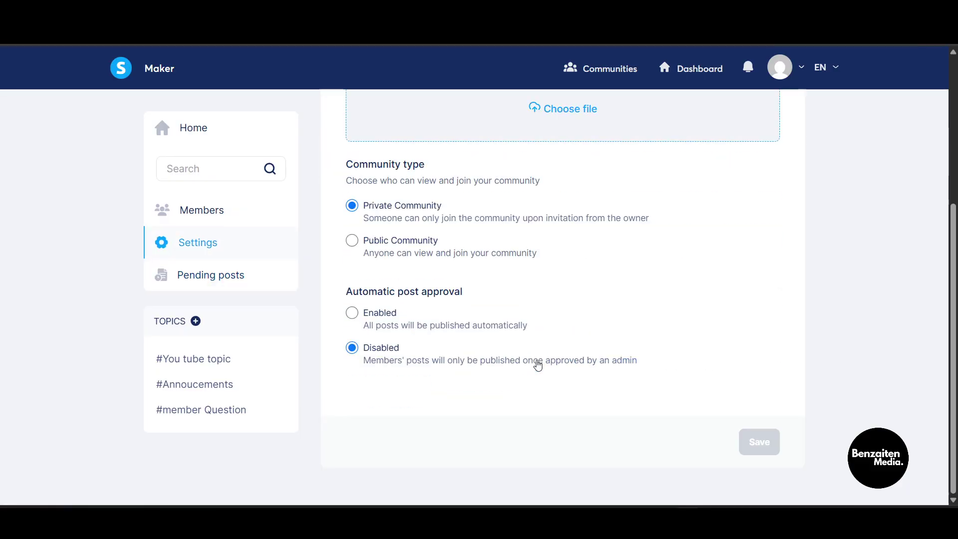
click(379, 313)
click(755, 455)
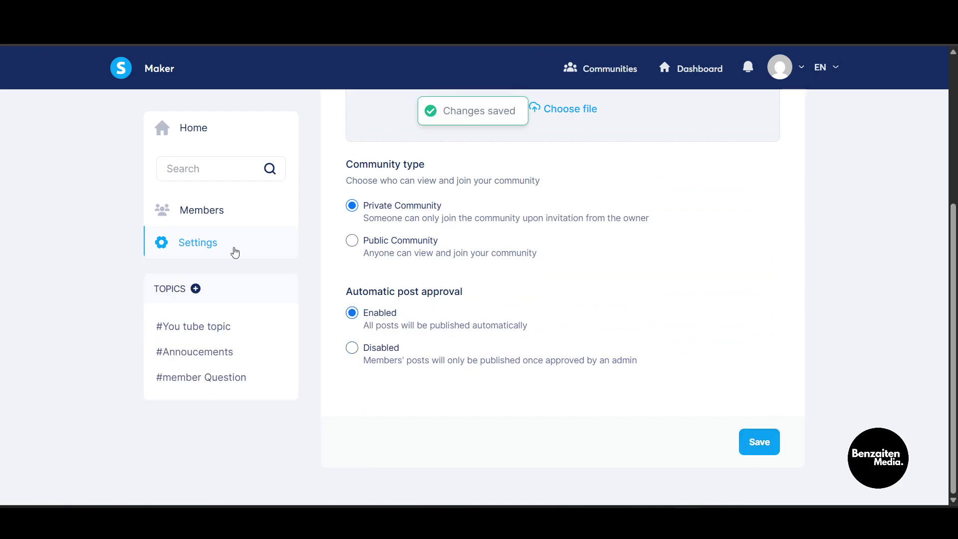
Step: Look through the posts in the Maker community's home feed
click(216, 223)
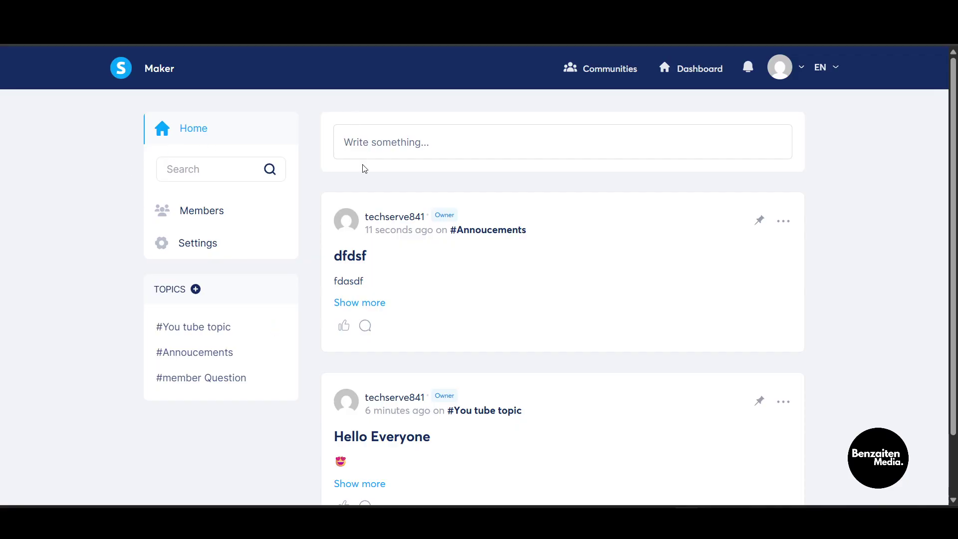
click(612, 75)
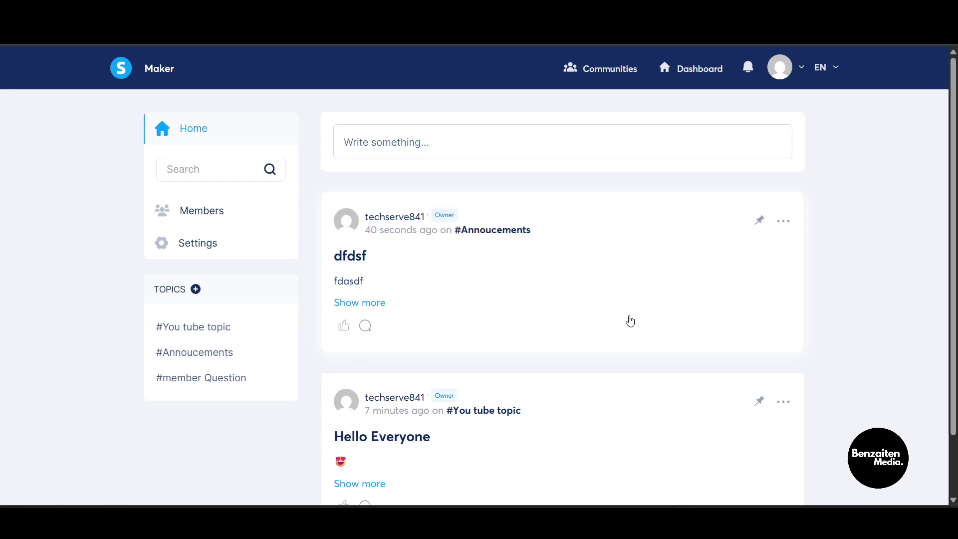
scroll(630, 320, down, 2)
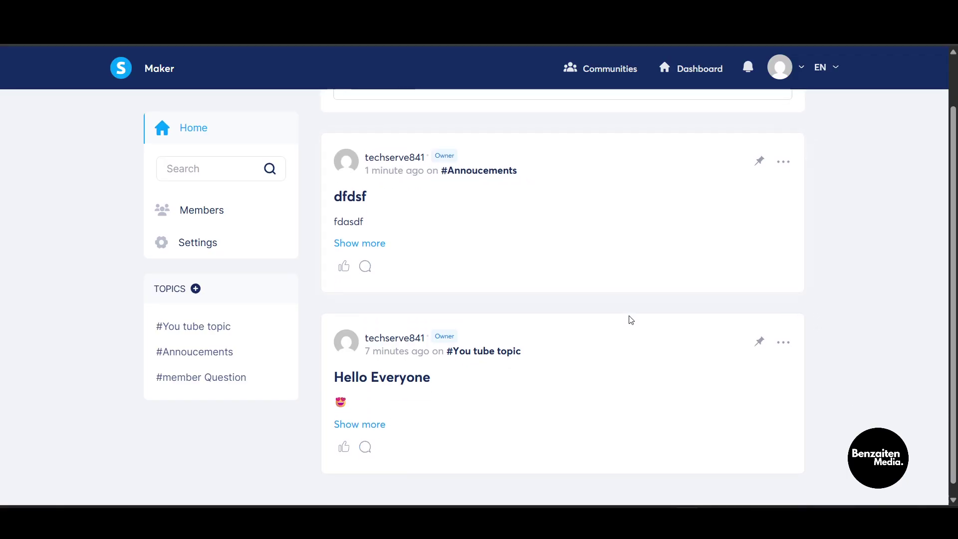